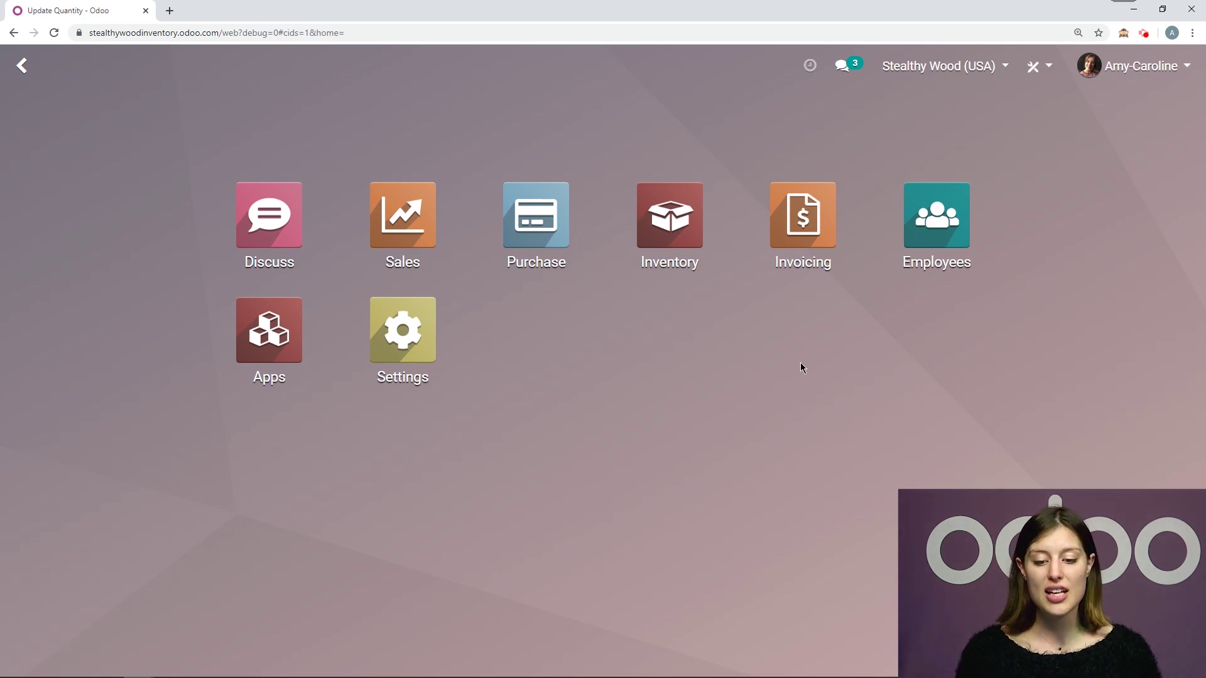
click(670, 216)
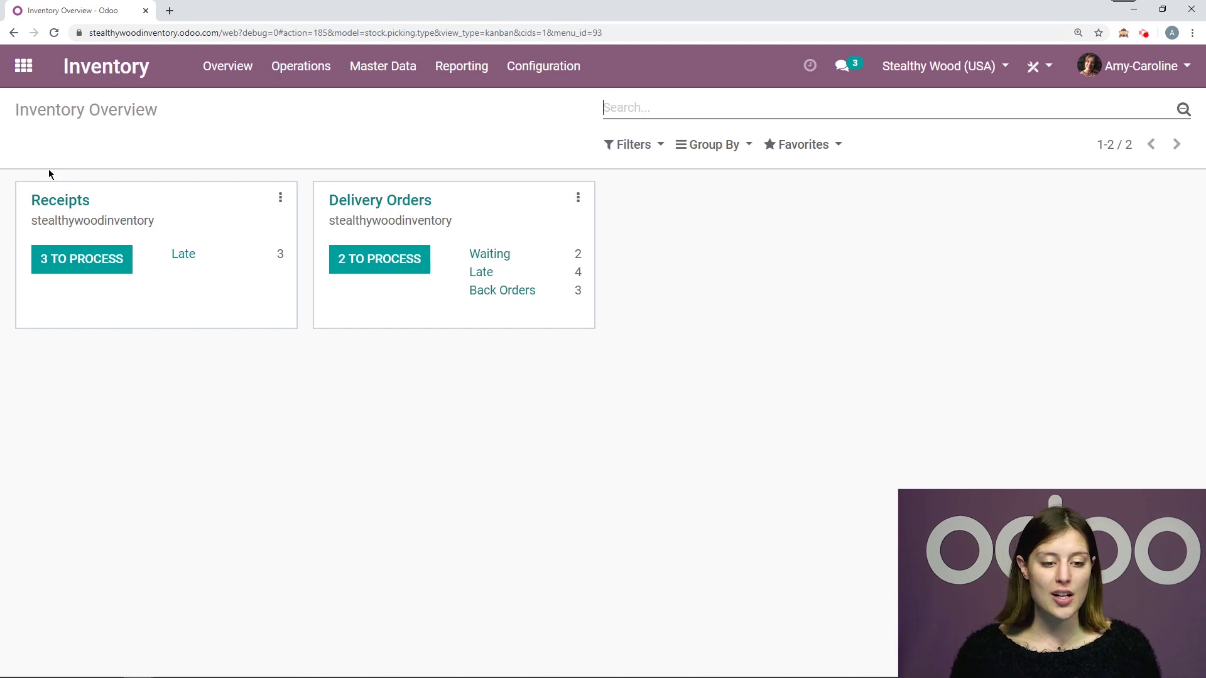
click(23, 65)
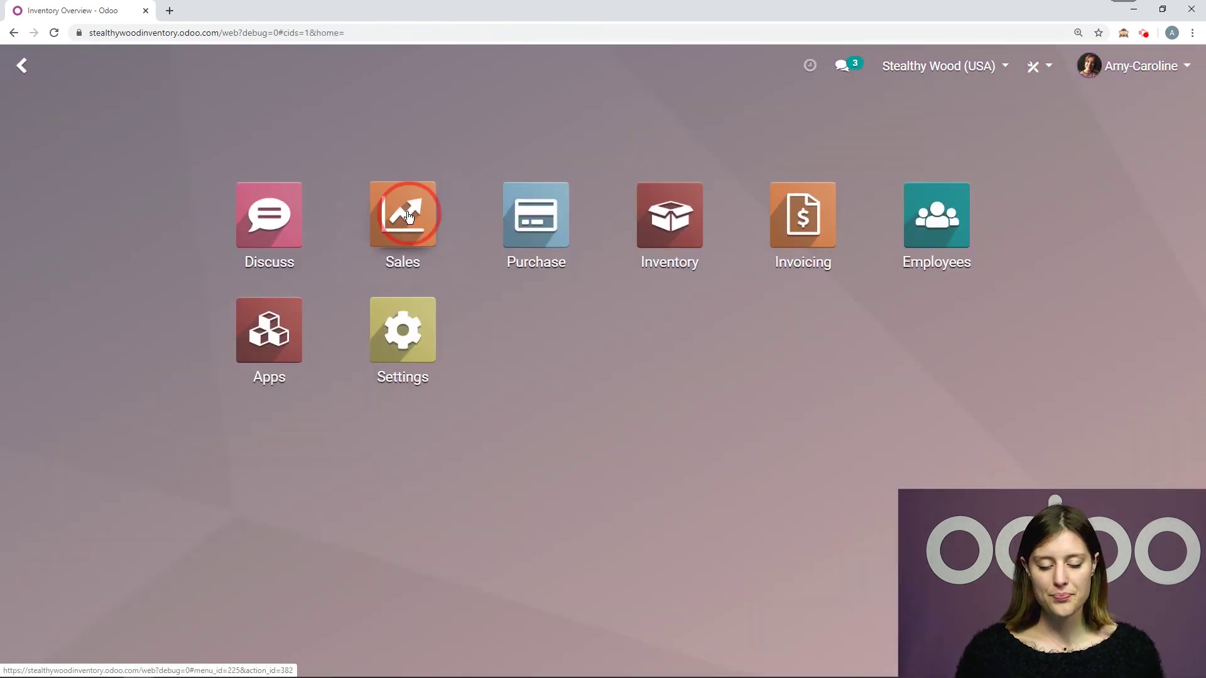
Step: Start a new sales quotation and choose its customer
click(403, 213)
click(38, 147)
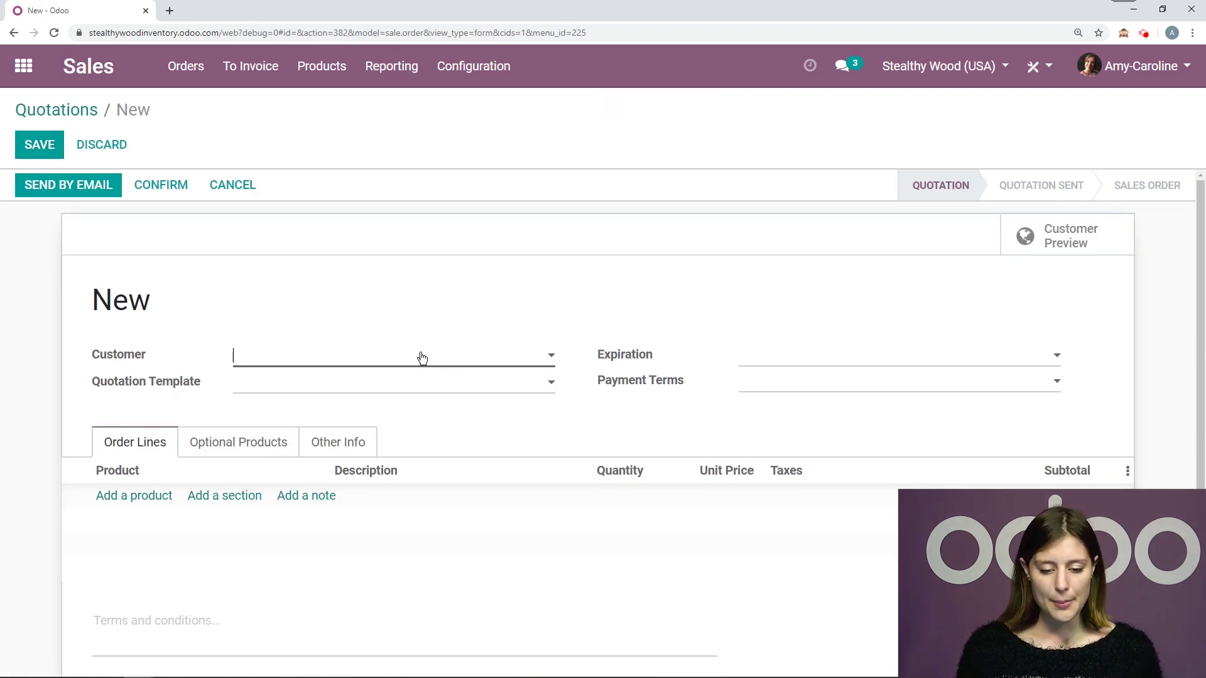
click(421, 358)
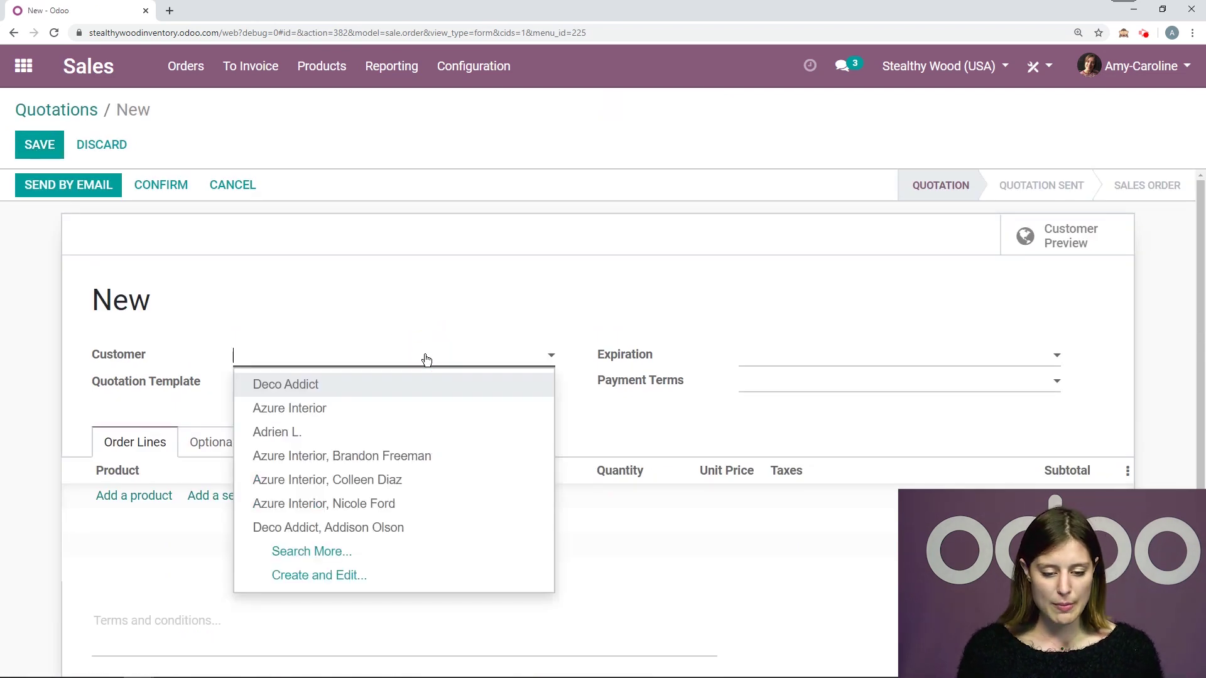
click(303, 433)
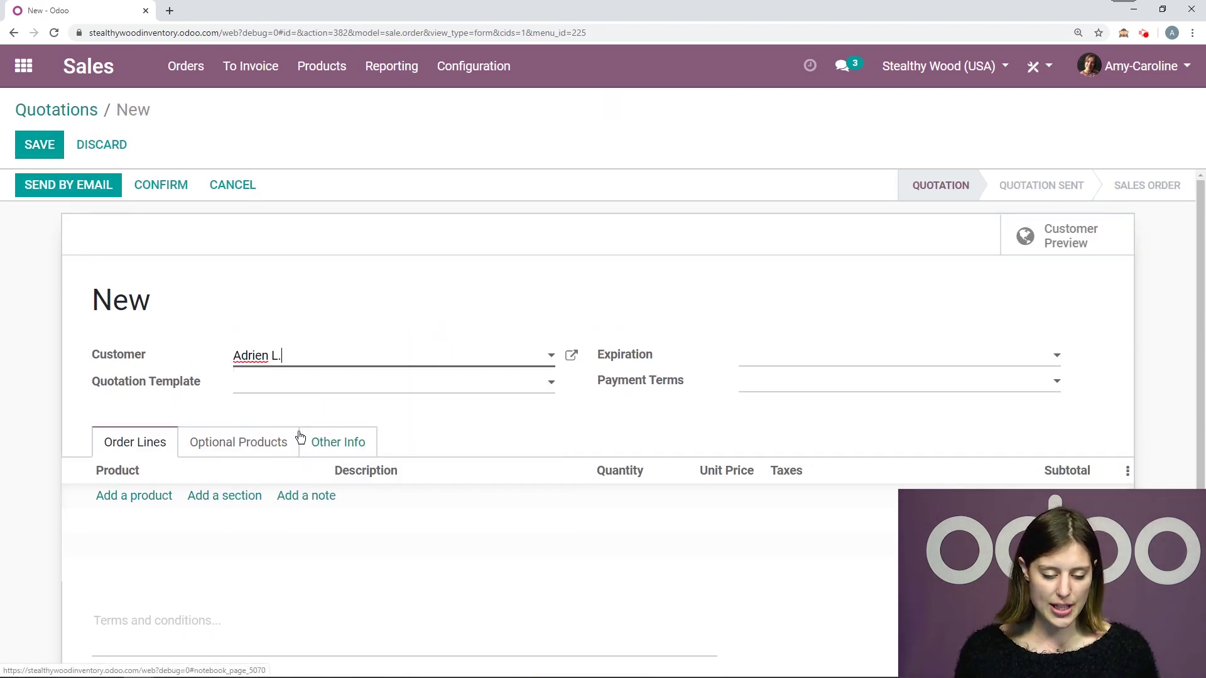
Step: Add 3 Stealthy Wood Mugs at 5.00 (subtotal 15.00) and note their zero forecast stock
click(145, 496)
text(muh)
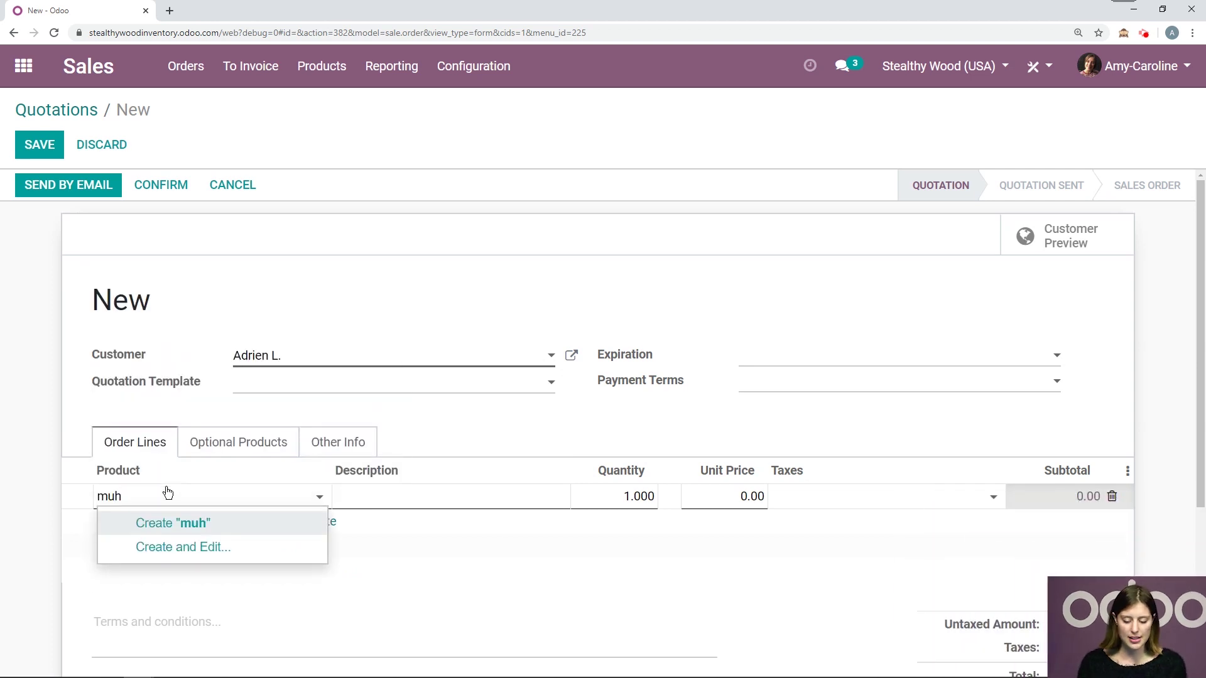
key(BackSpace)
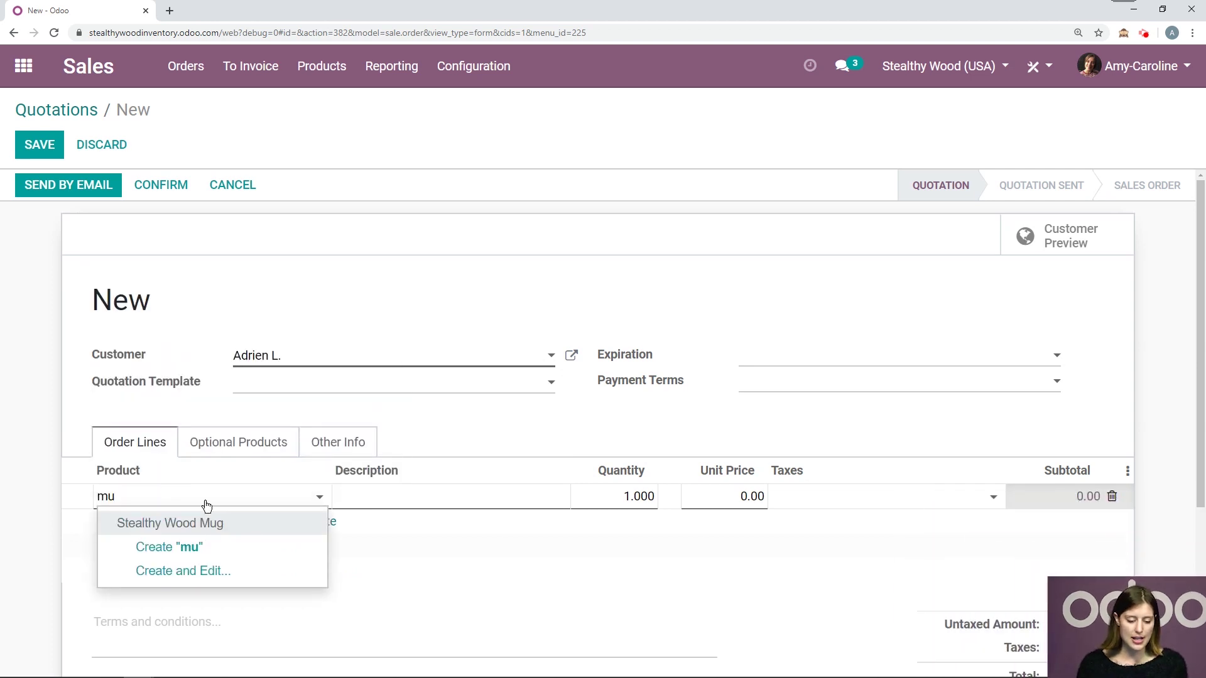
click(228, 522)
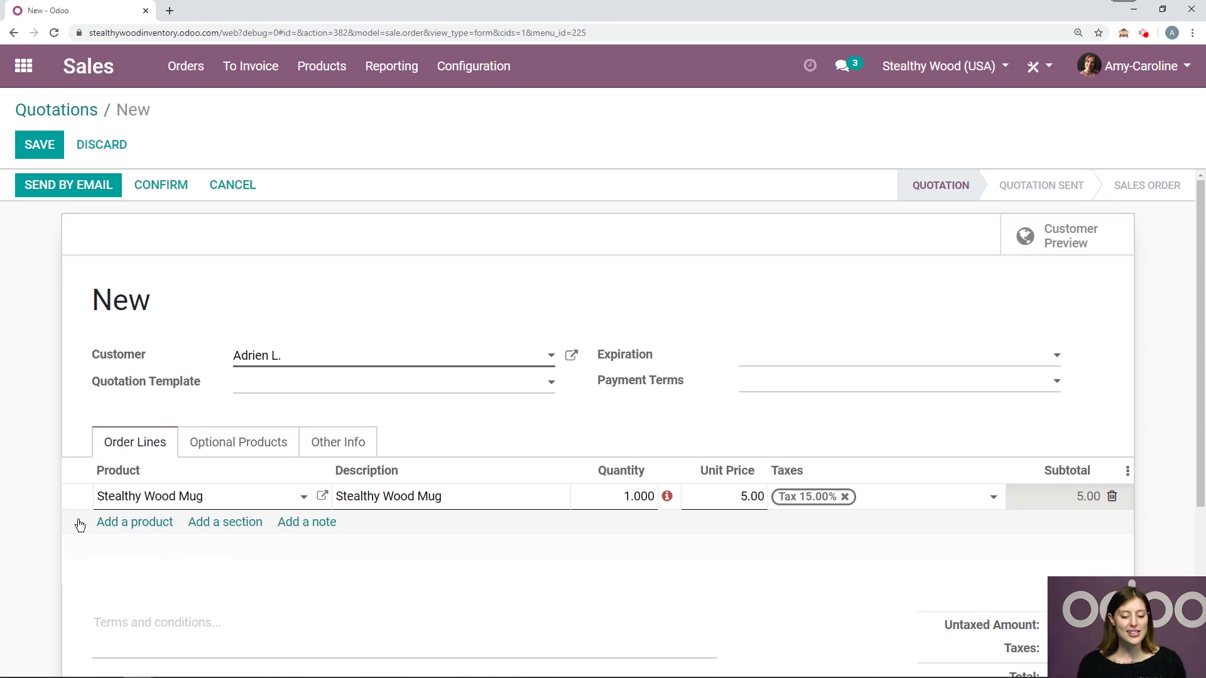
click(622, 491)
text(3)
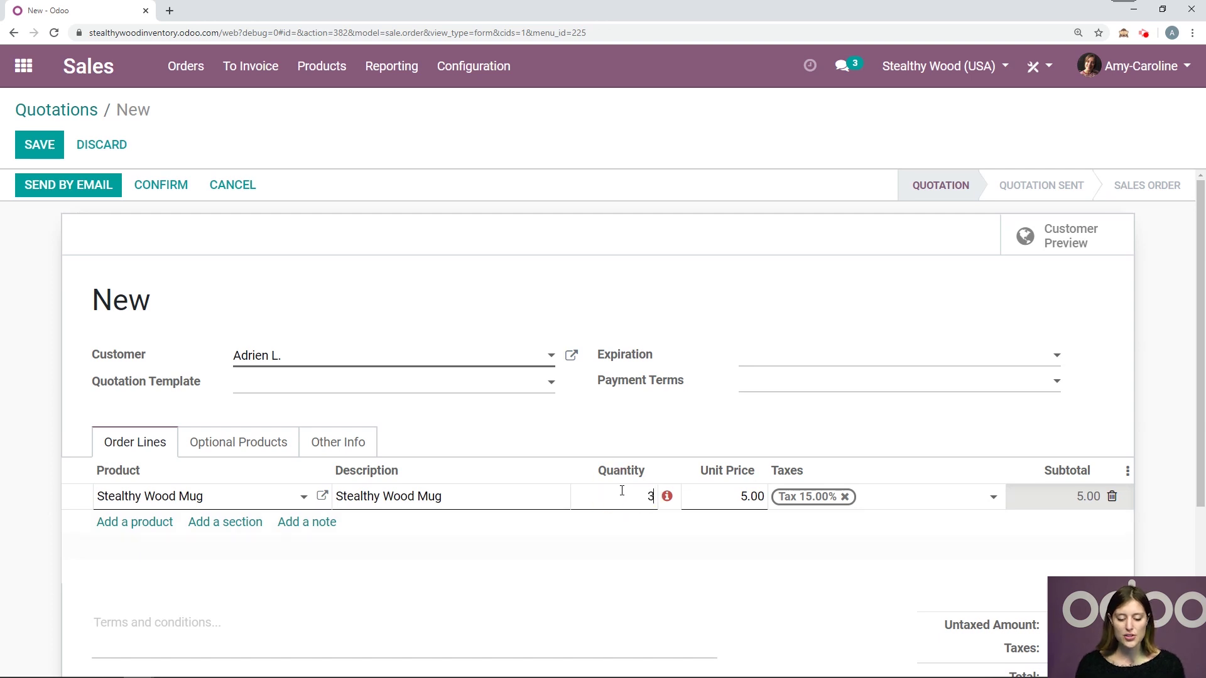
click(678, 424)
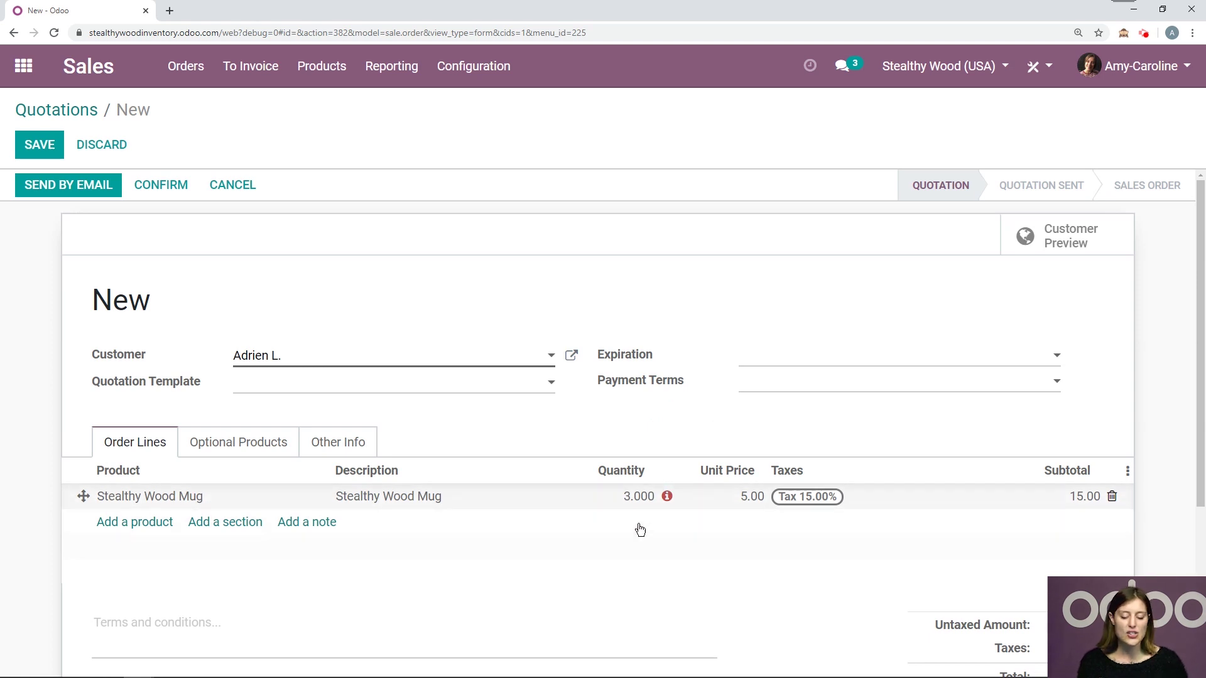
click(668, 499)
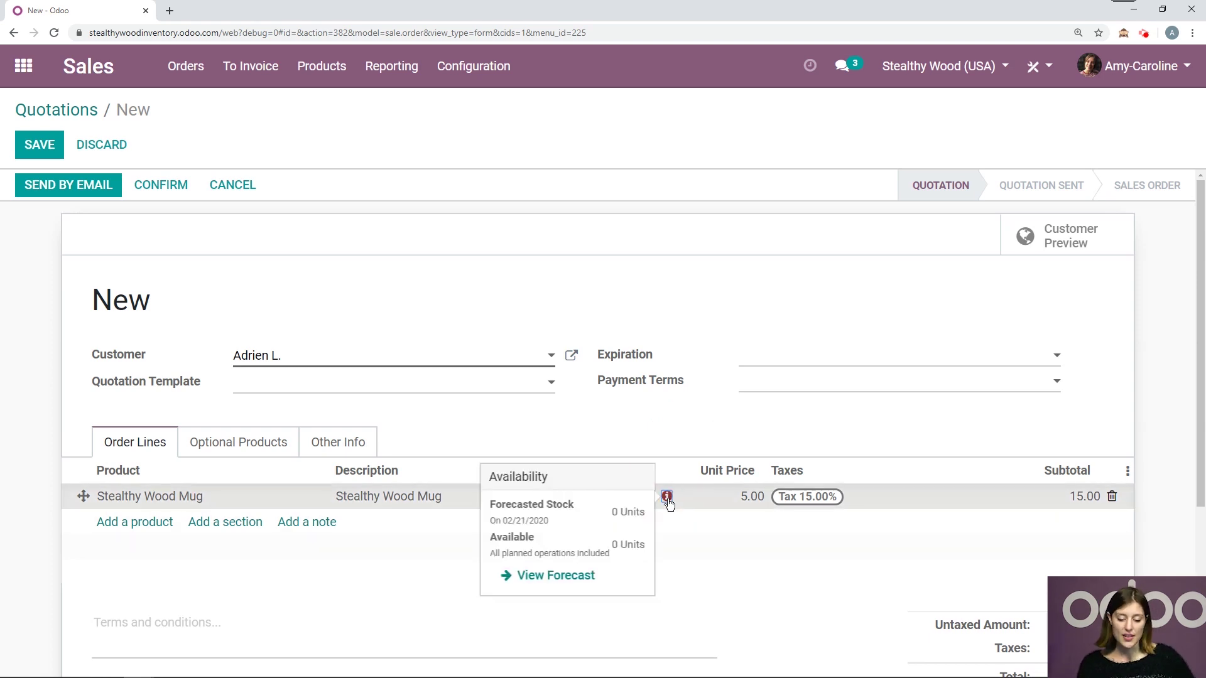
click(693, 460)
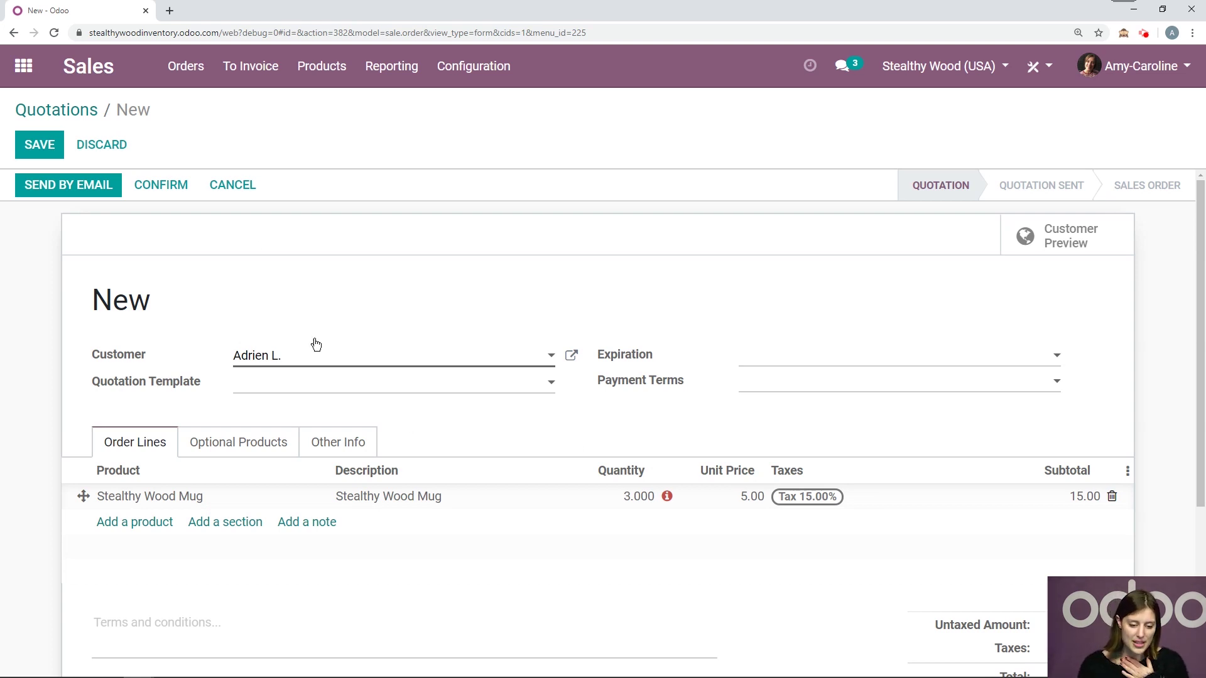
Step: Confirm S00025, then find its delivery WH/OUT/00015 can't reserve or validate the 3 mugs
click(184, 186)
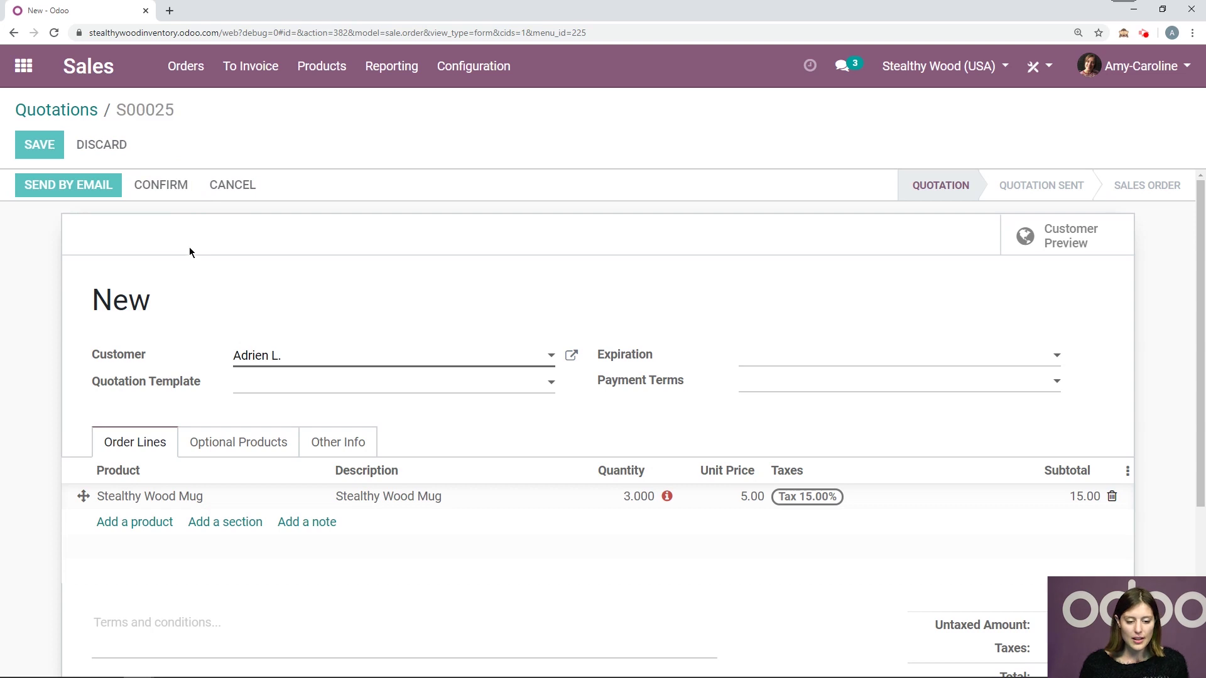
click(50, 144)
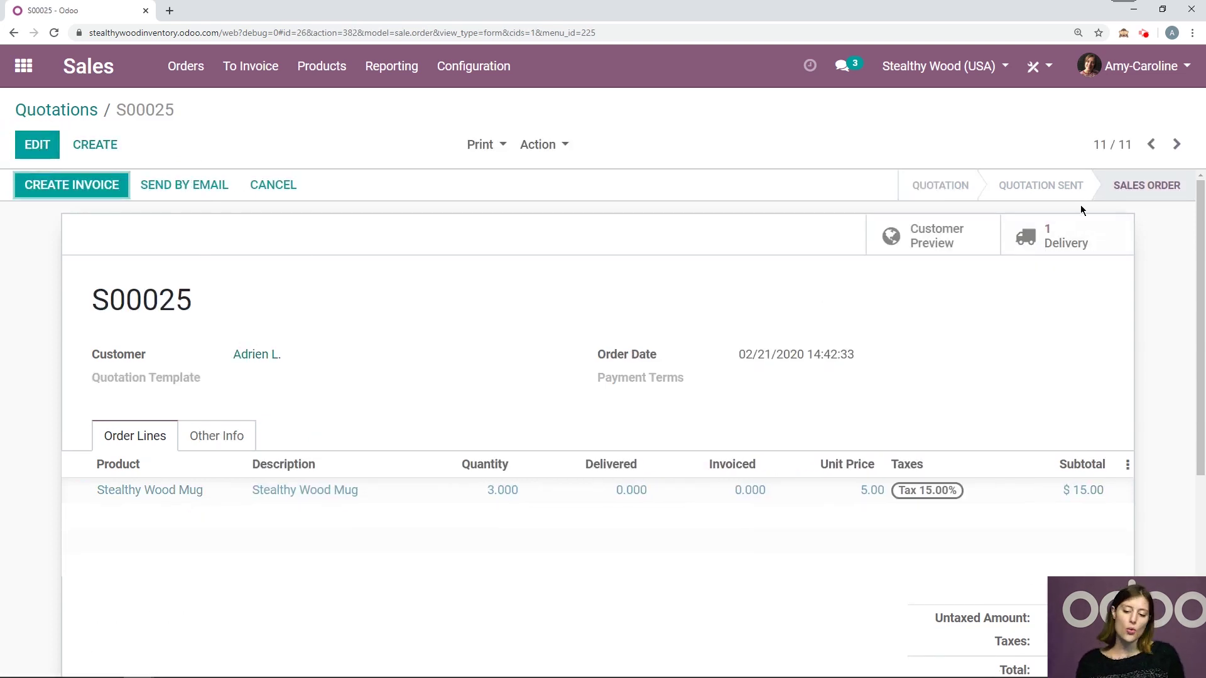
click(1087, 245)
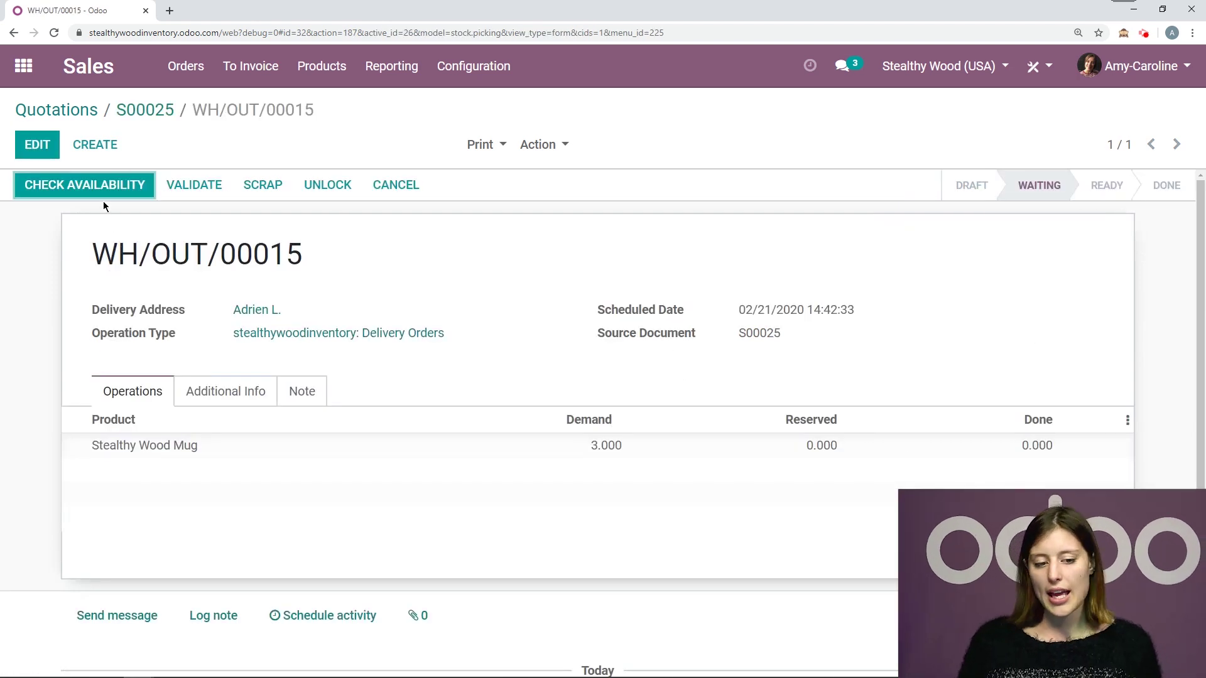
click(113, 188)
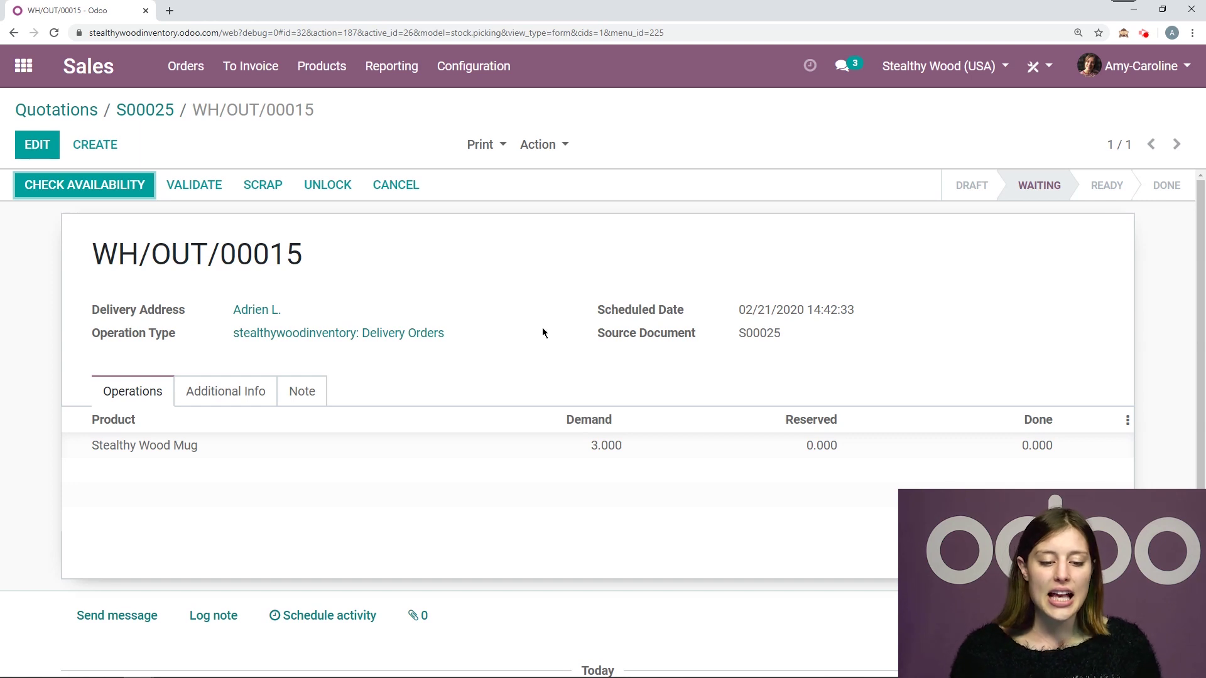
click(216, 187)
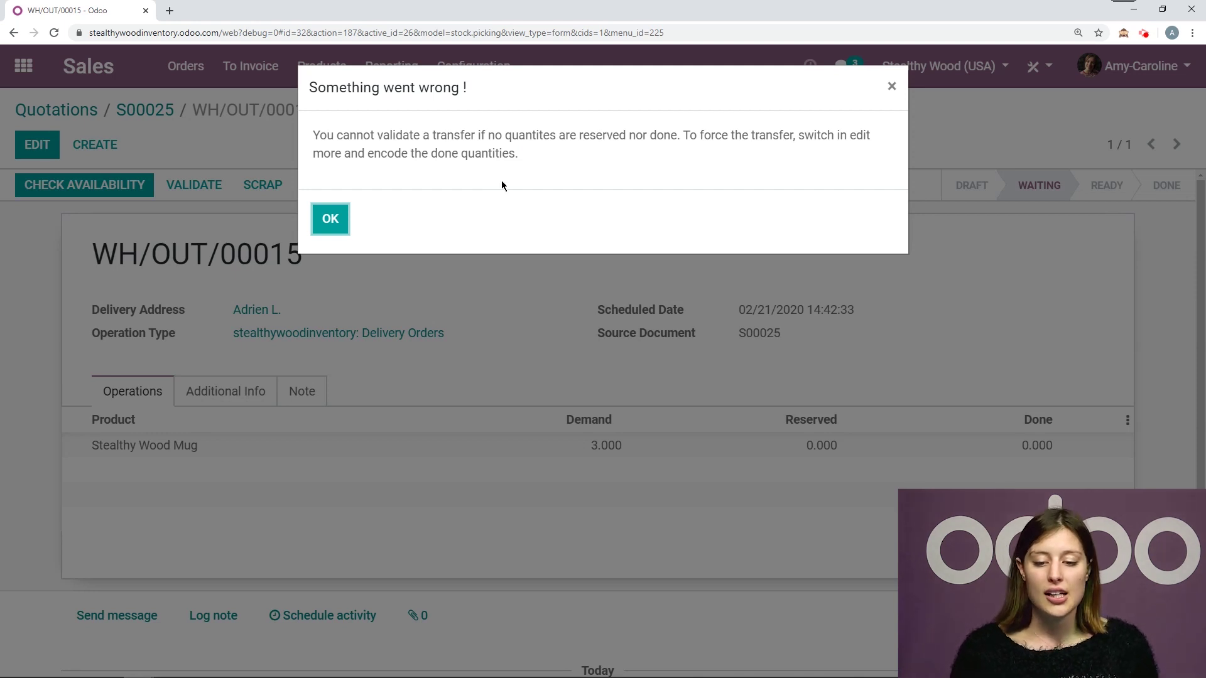
click(339, 233)
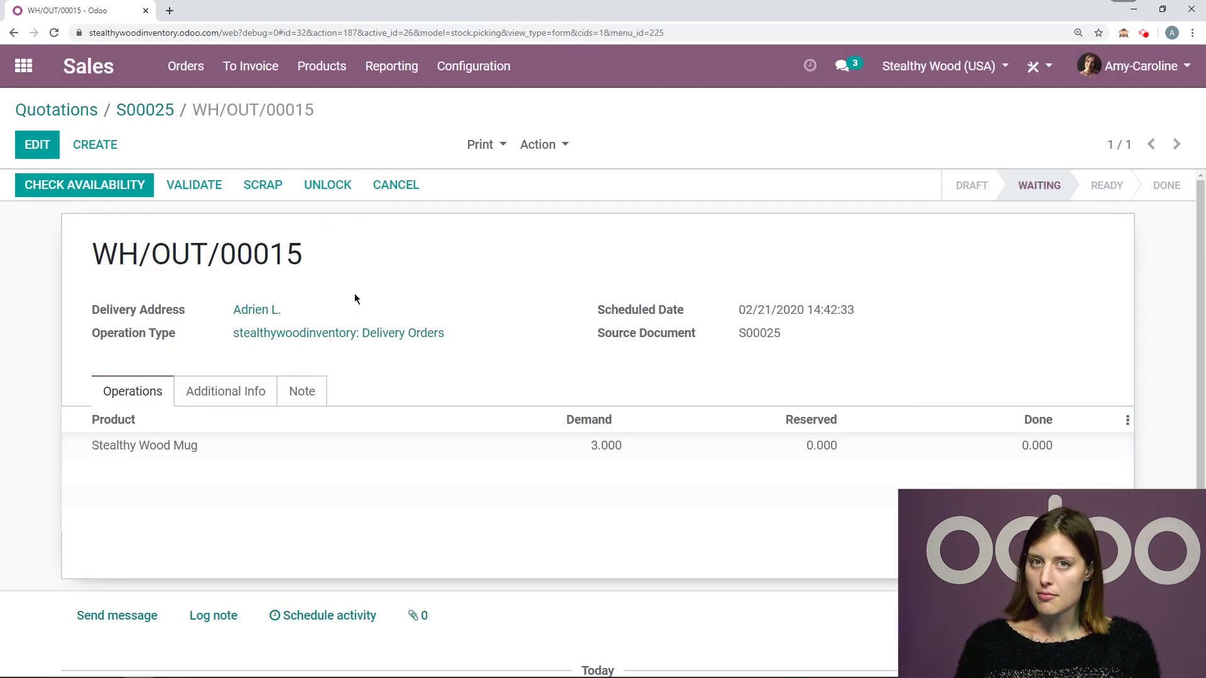
Step: Start a new purchase request for quotation with vendor Wood Corner
click(23, 65)
click(545, 233)
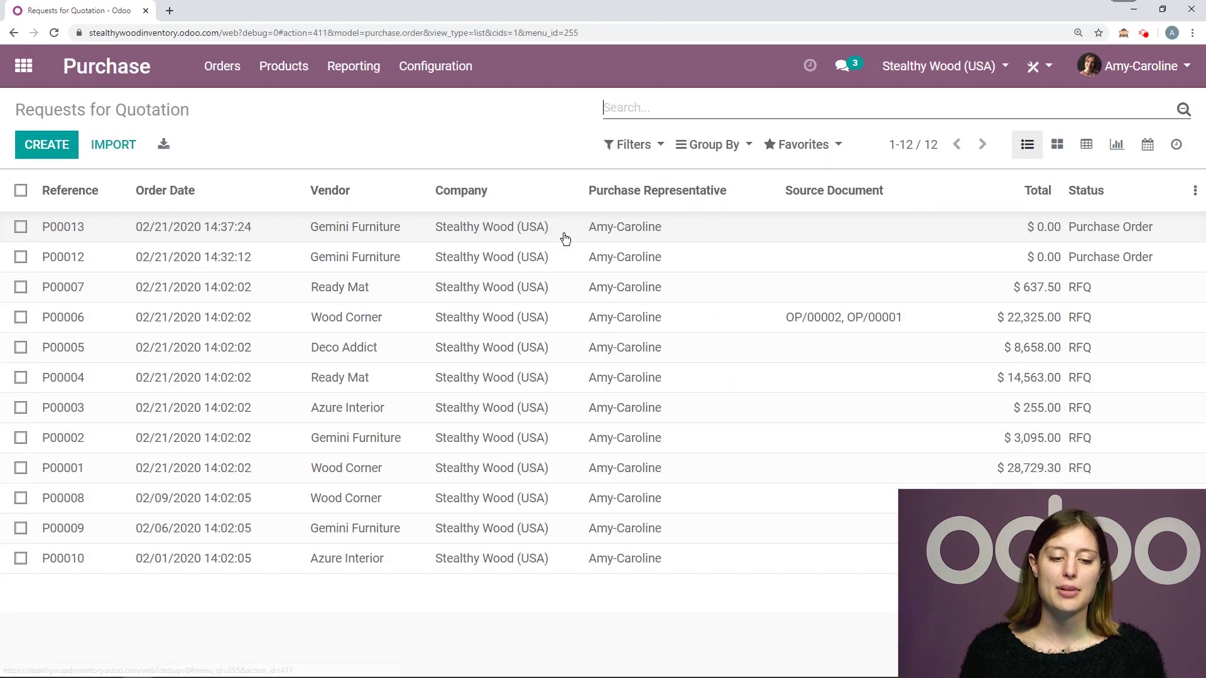
click(68, 146)
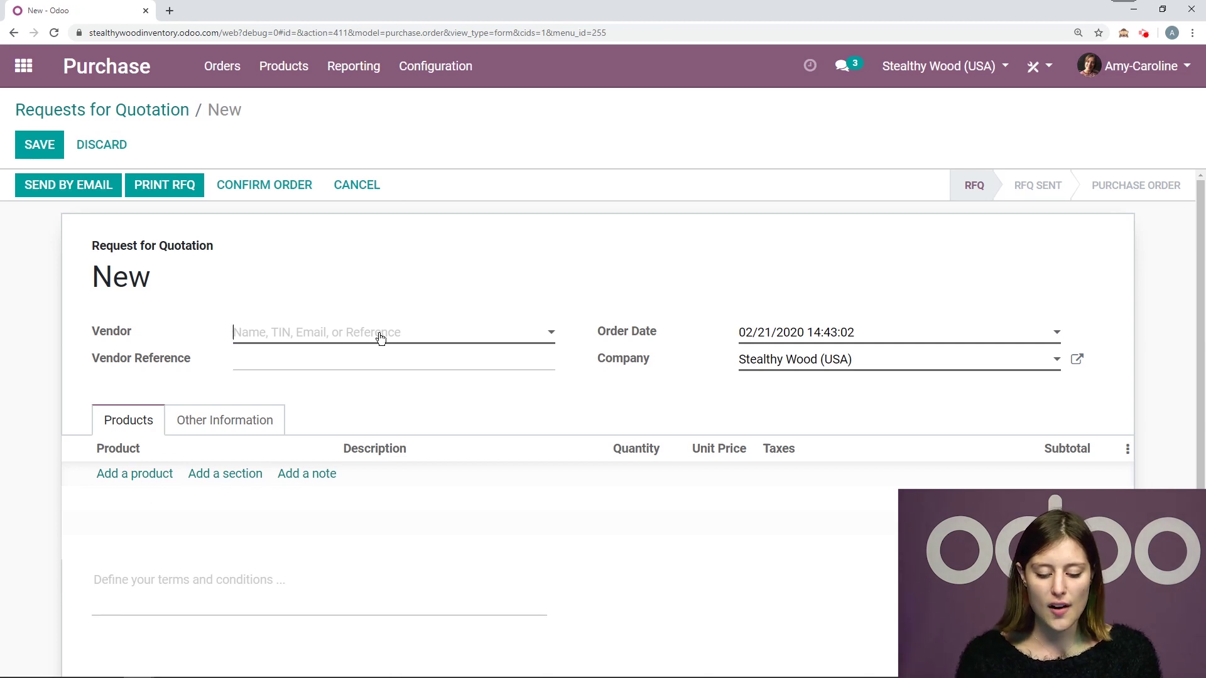
text(woo)
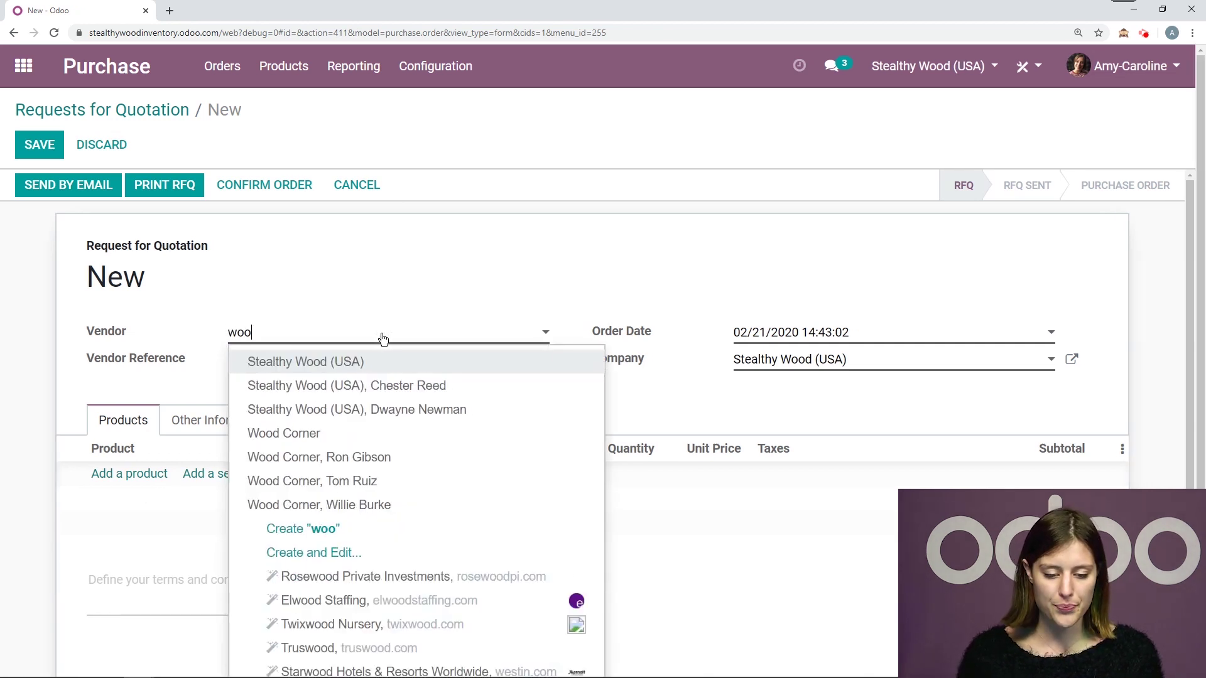
click(360, 434)
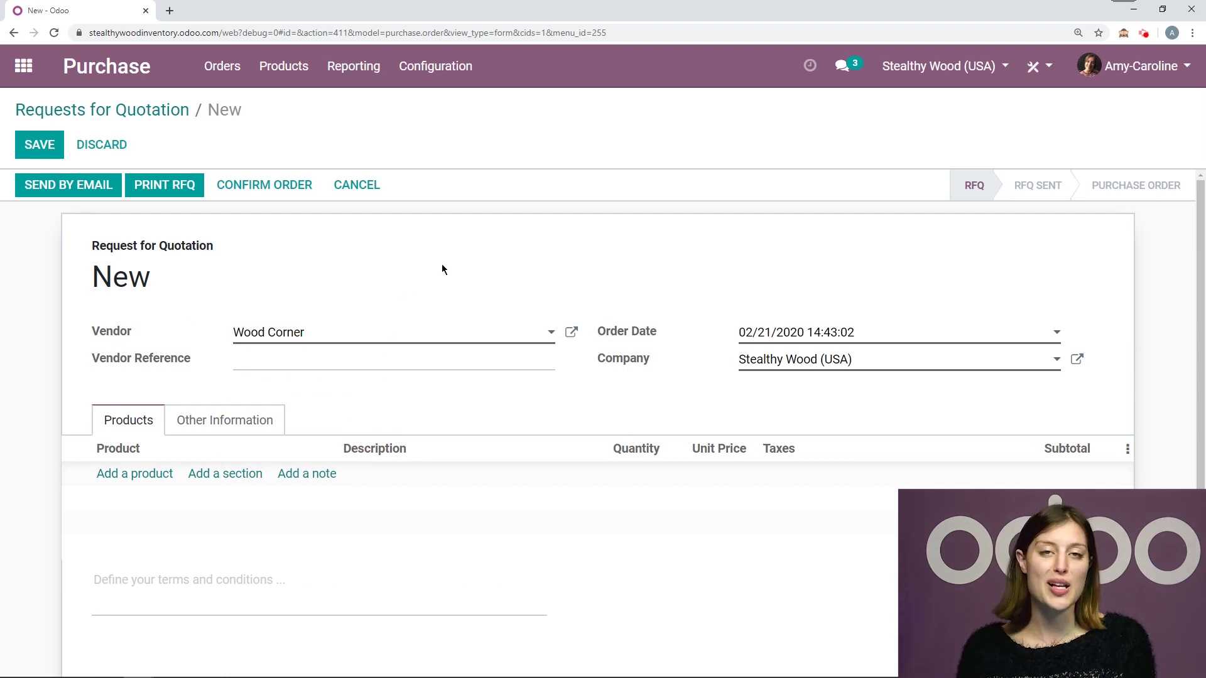
Step: Order 5 Stealthy Wood Mugs at unit price 2.00 and save it as P00014
click(135, 473)
text(mug)
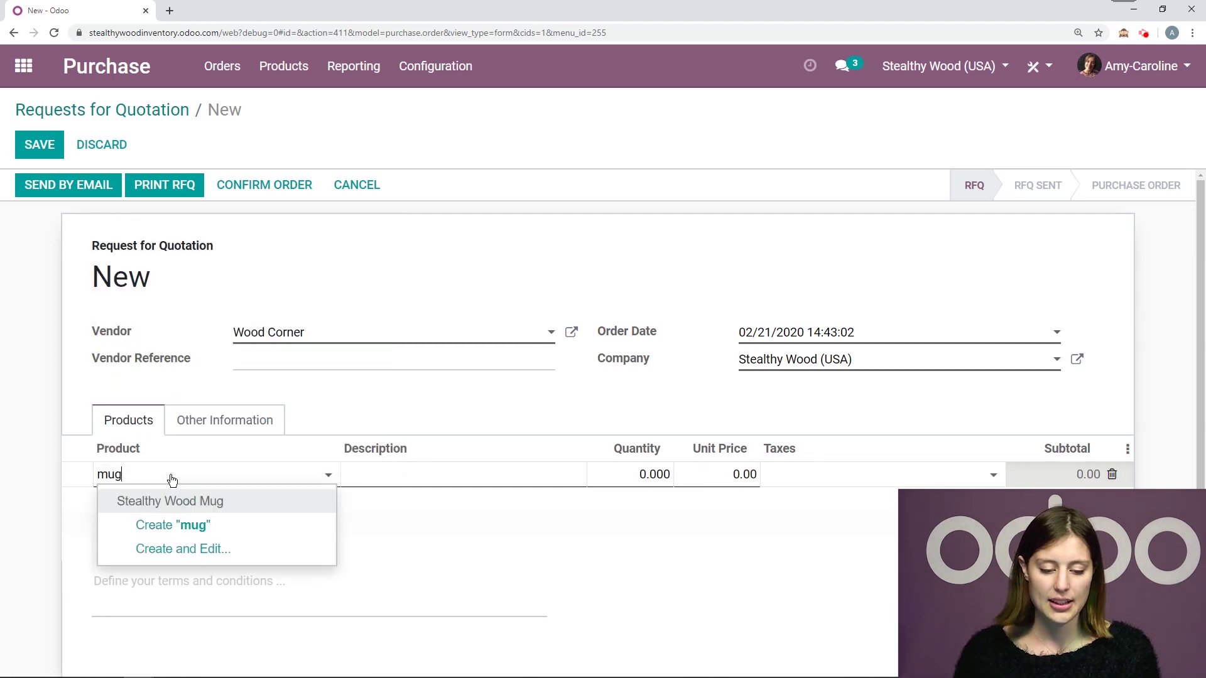
click(195, 500)
click(634, 479)
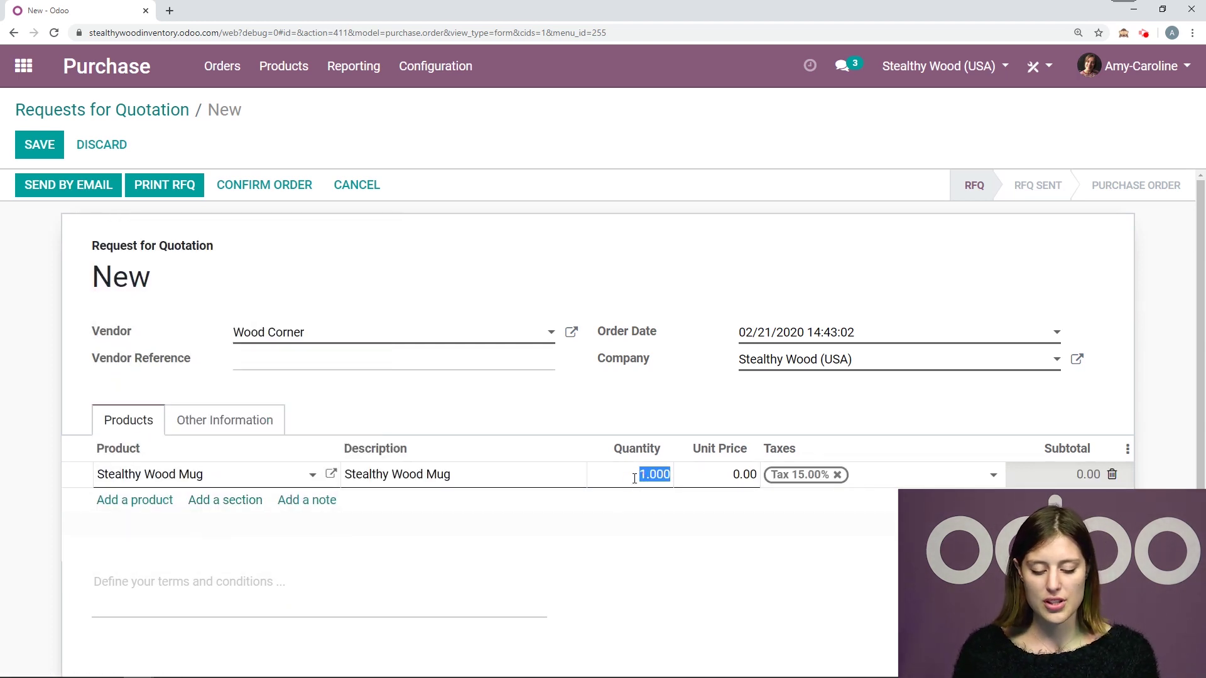
text(5)
click(703, 477)
text(2)
click(694, 397)
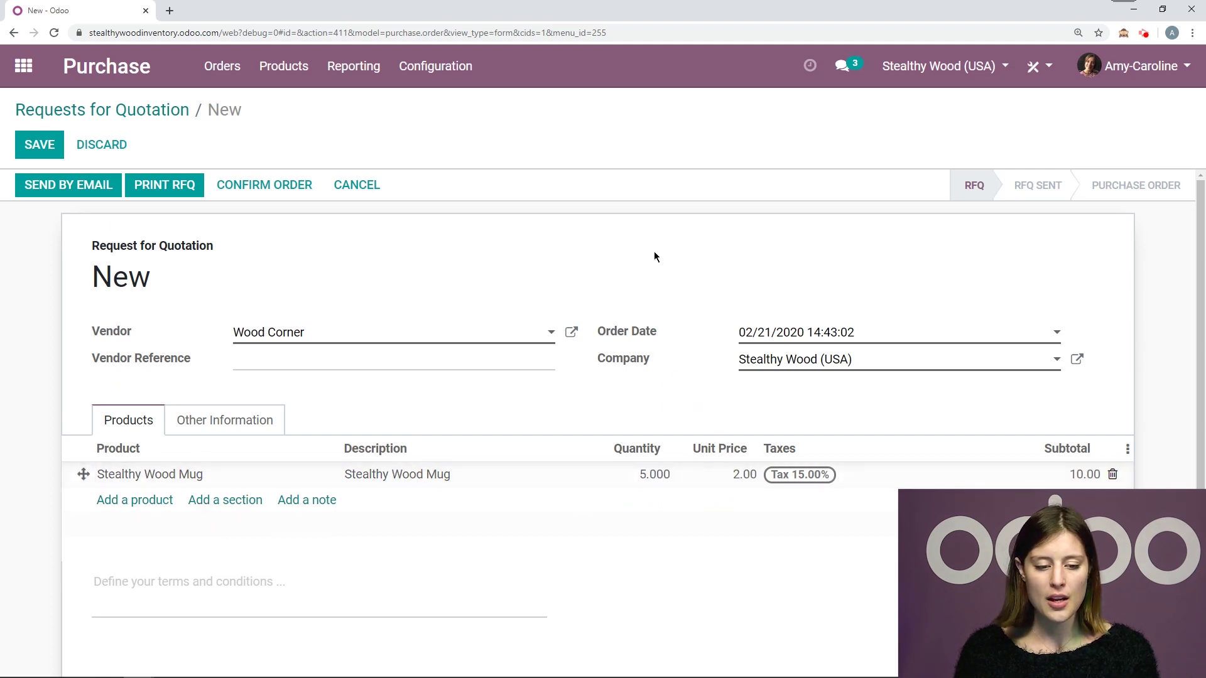
click(45, 149)
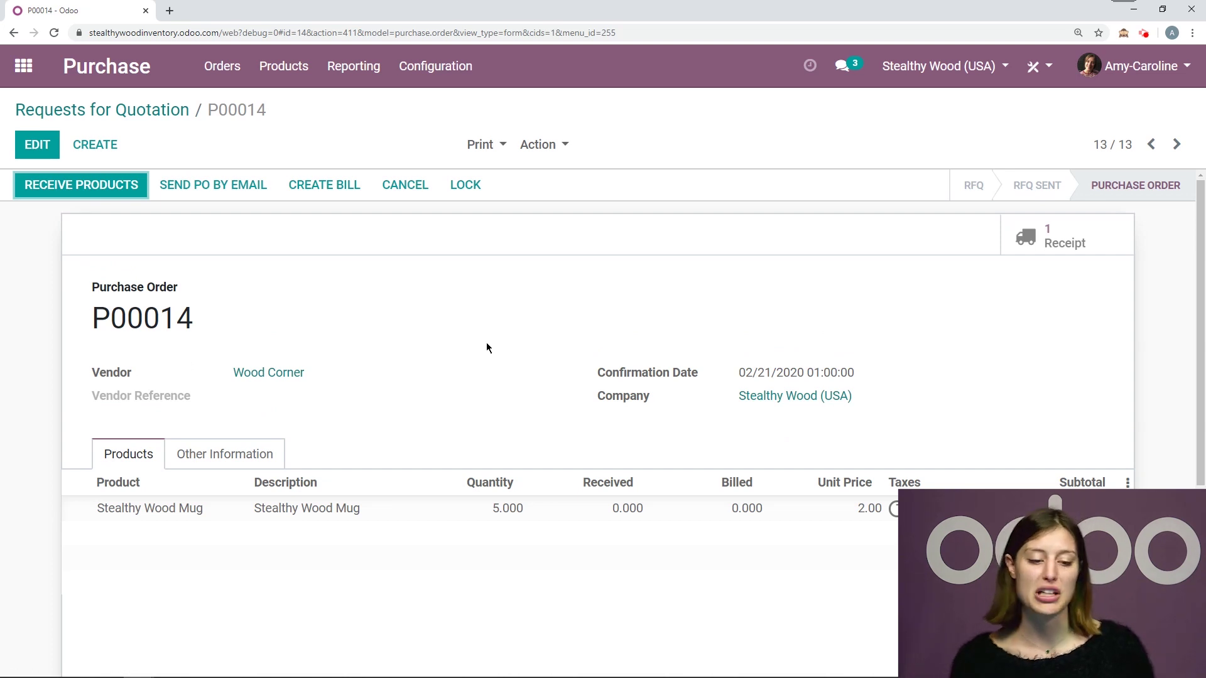
Step: Open receipt WH/IN/00008 from Inventory and try validating it without done quantities
click(23, 65)
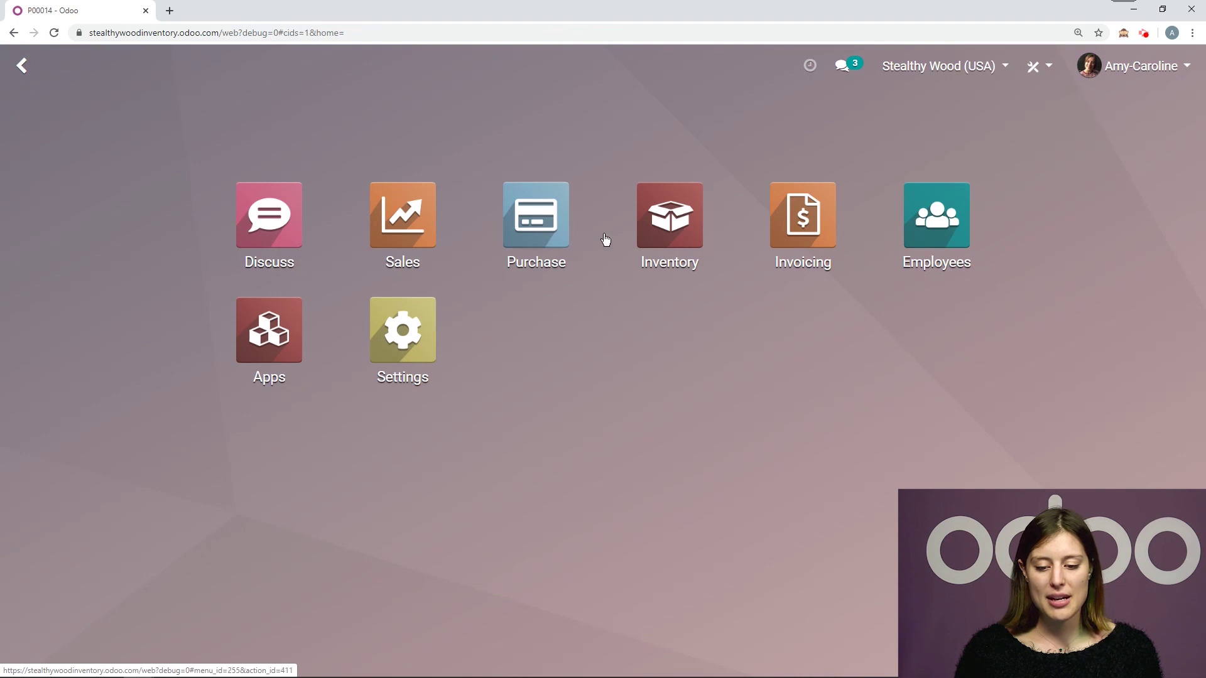
click(670, 214)
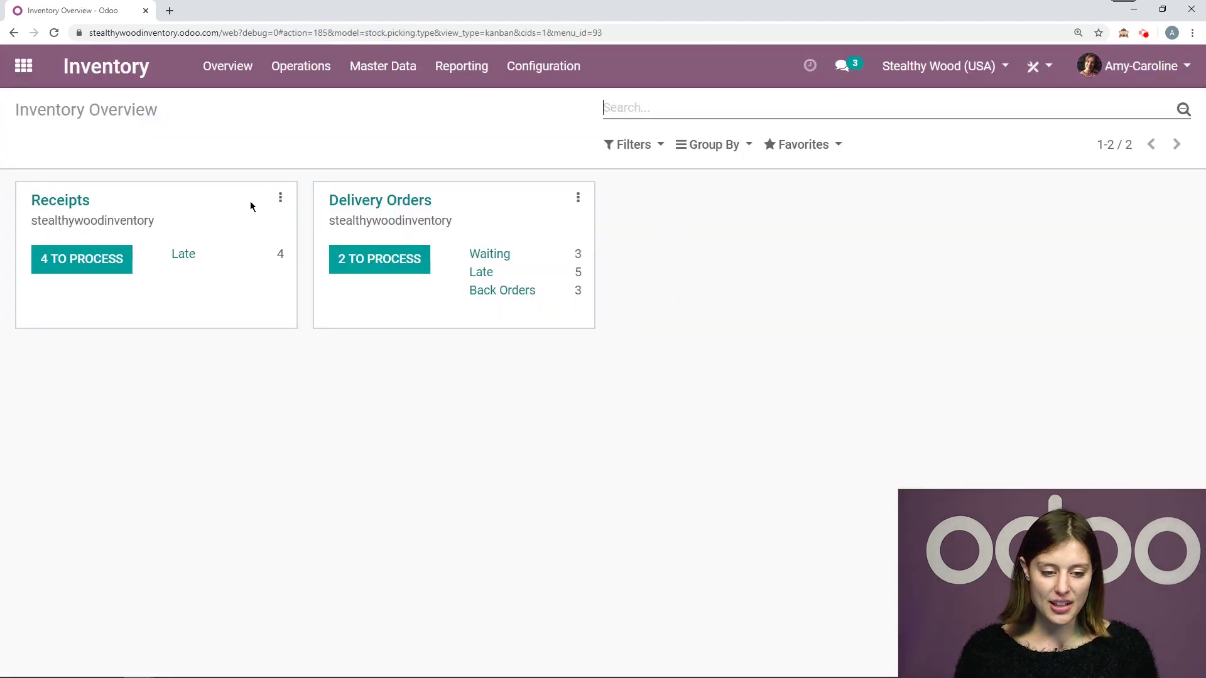
click(83, 265)
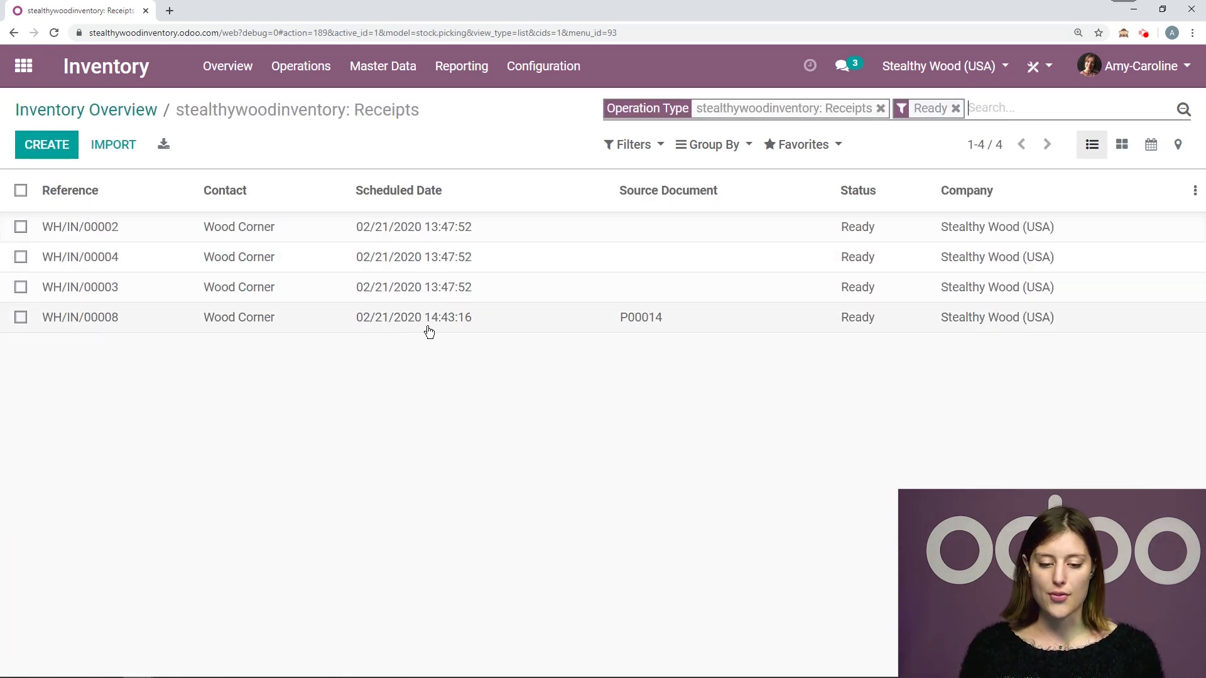
click(491, 327)
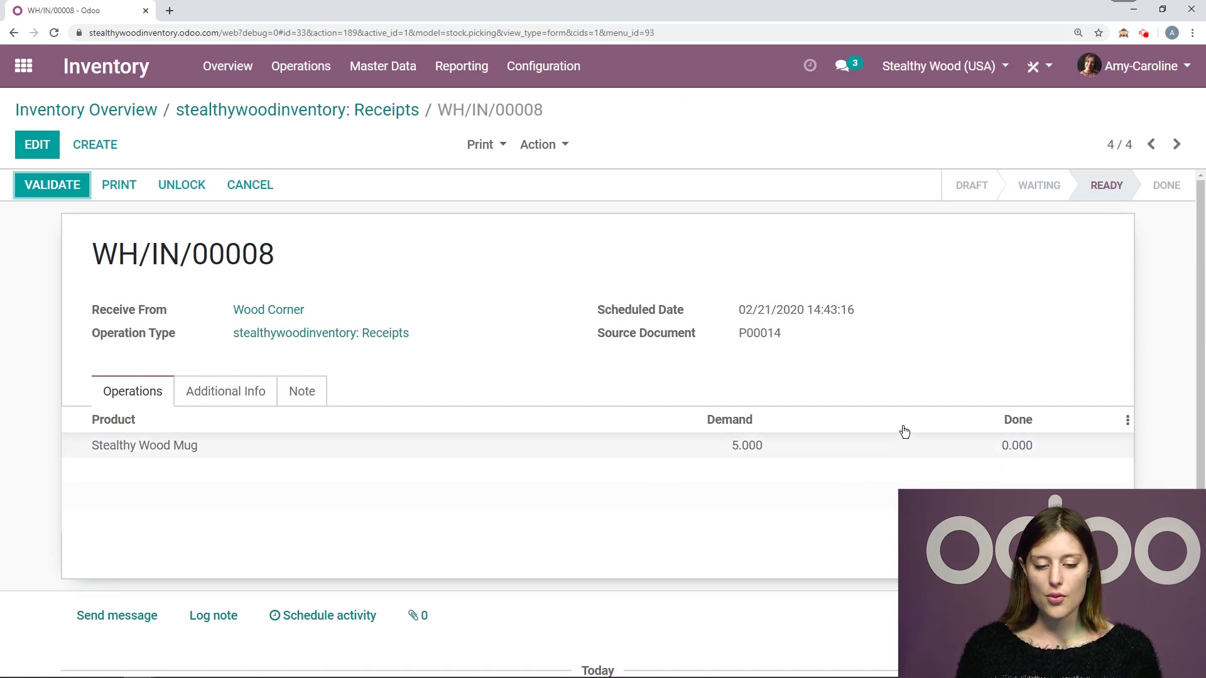
click(53, 186)
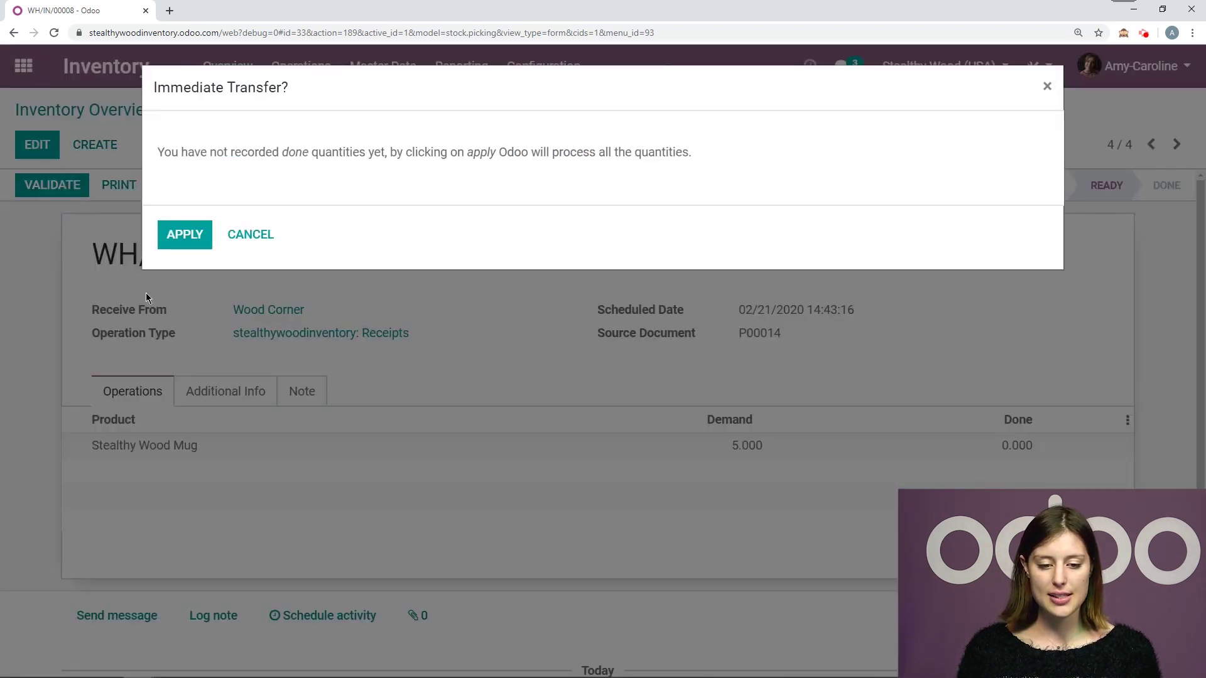
drag(216, 148, 665, 156)
click(772, 158)
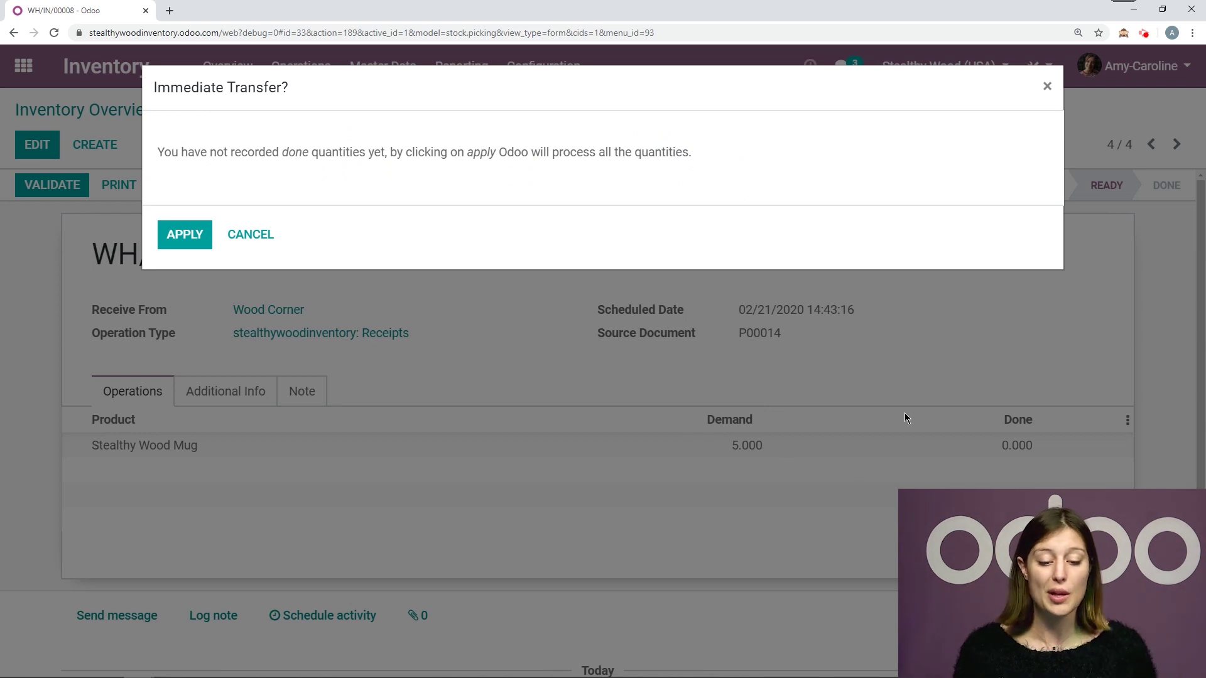
click(277, 244)
Step: Set the mug line's done quantity to 5 and save the receipt
click(37, 144)
click(1068, 453)
text(5)
click(652, 370)
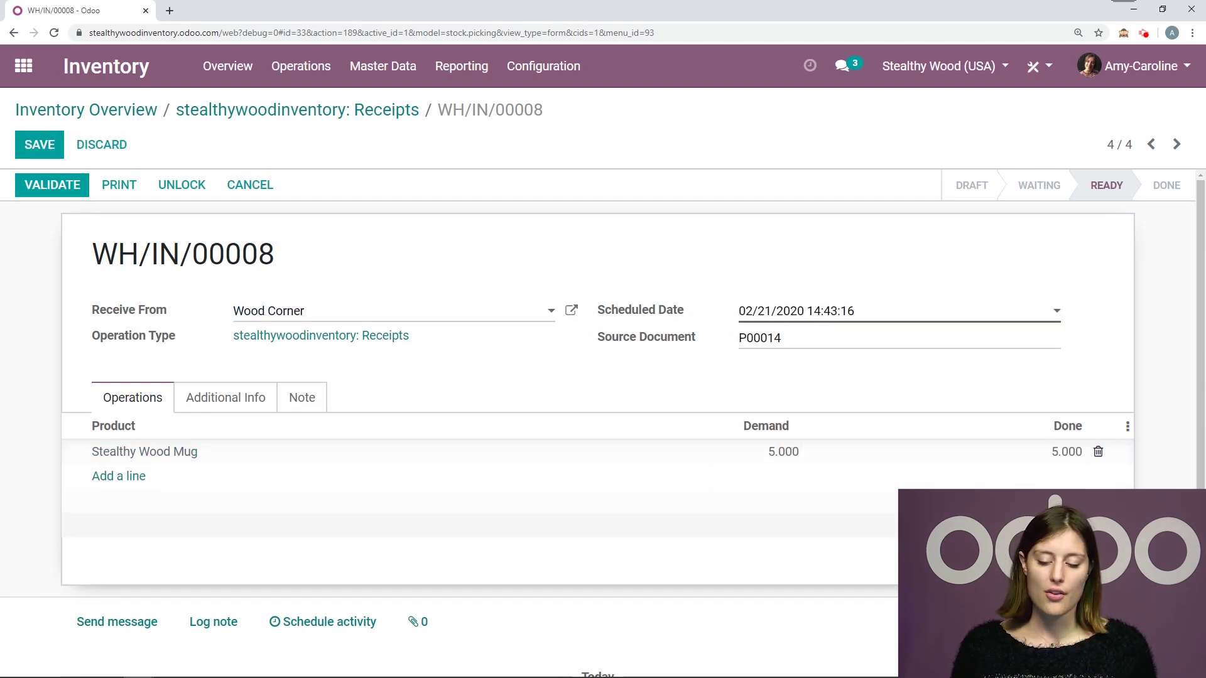
click(39, 144)
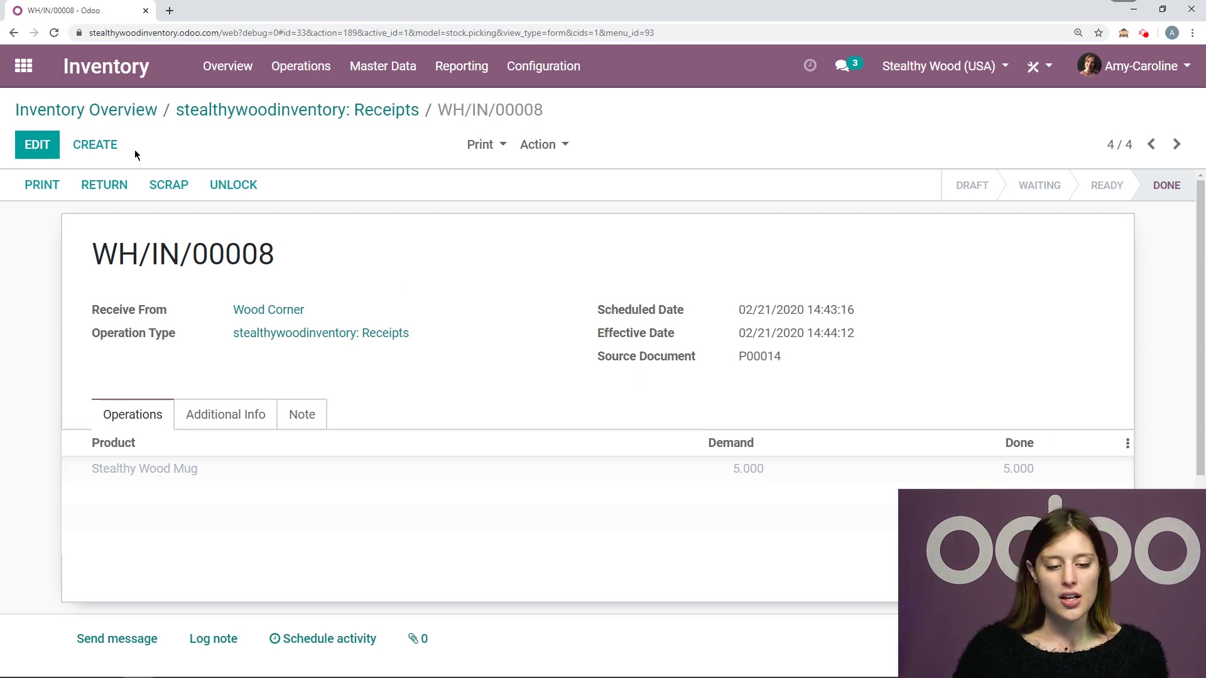
Step: Open waiting delivery WH/OUT/00015, reserve its 3 mugs and validate all quantities to Done
click(136, 114)
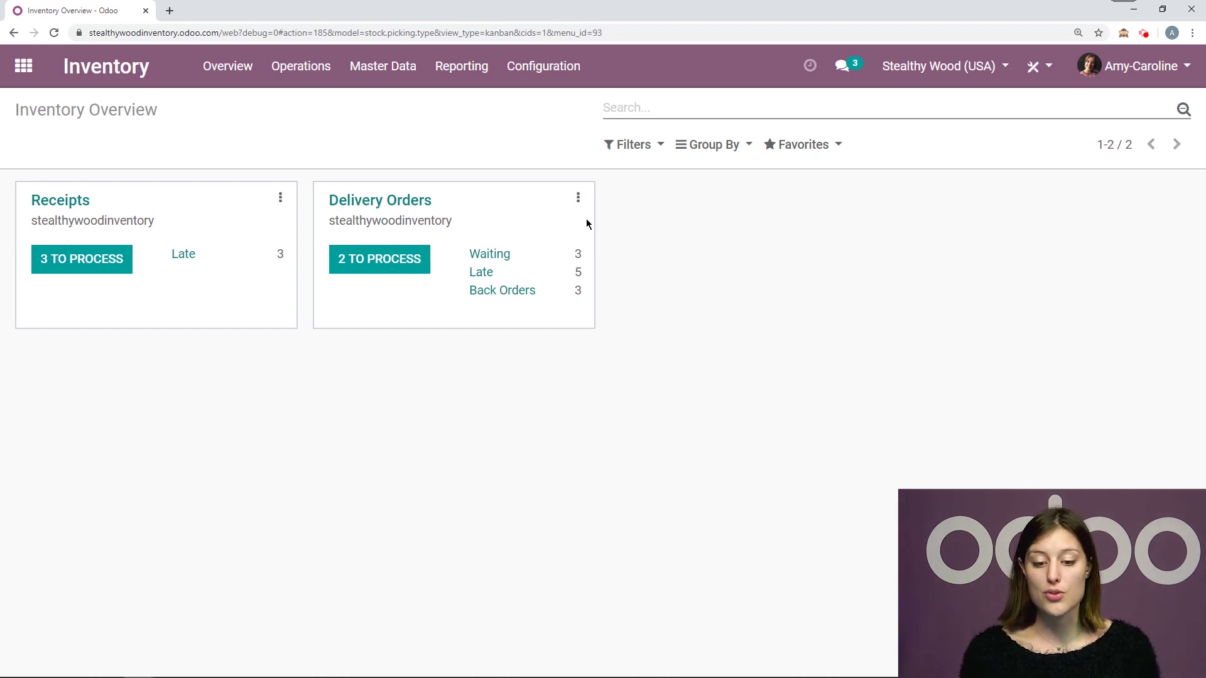
click(481, 254)
click(333, 289)
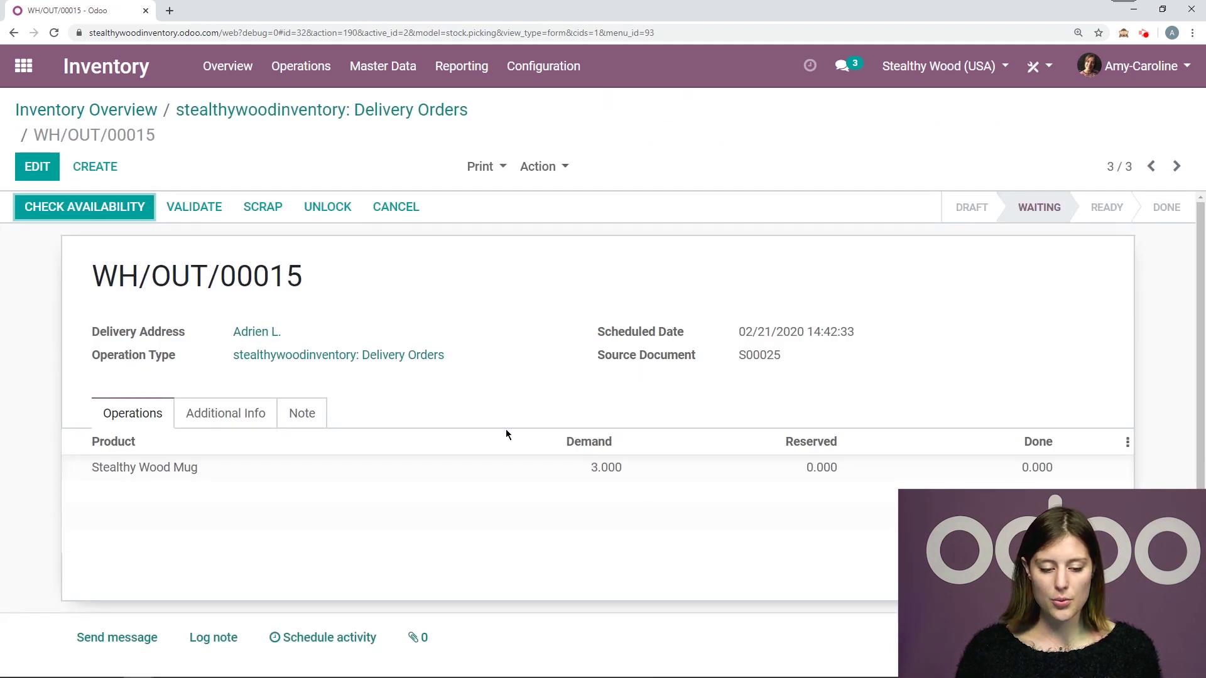
click(106, 209)
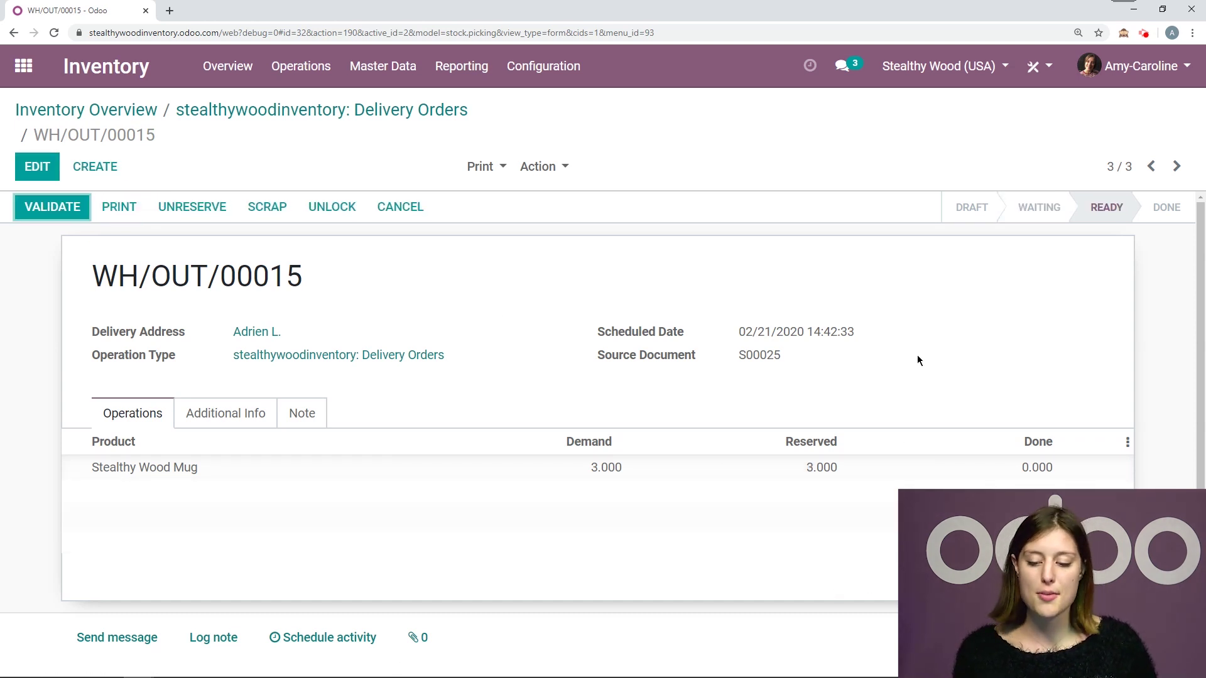
click(57, 208)
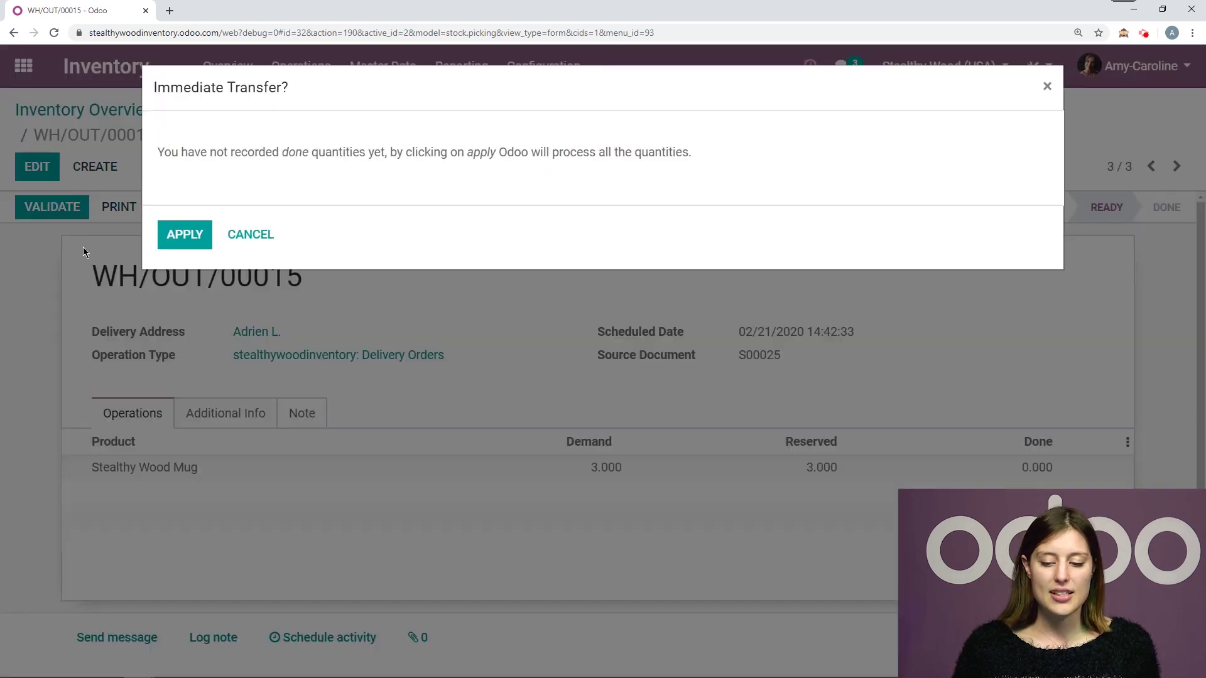
click(182, 238)
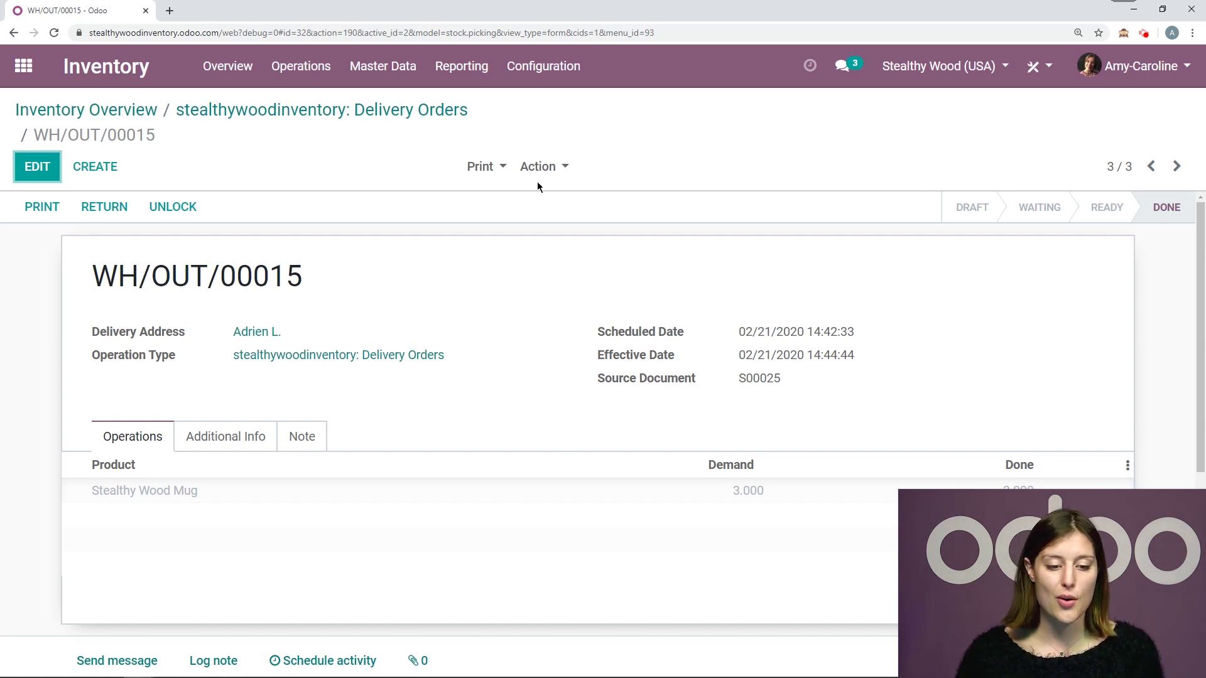
Step: Start another sales quotation and choose its customer
click(26, 67)
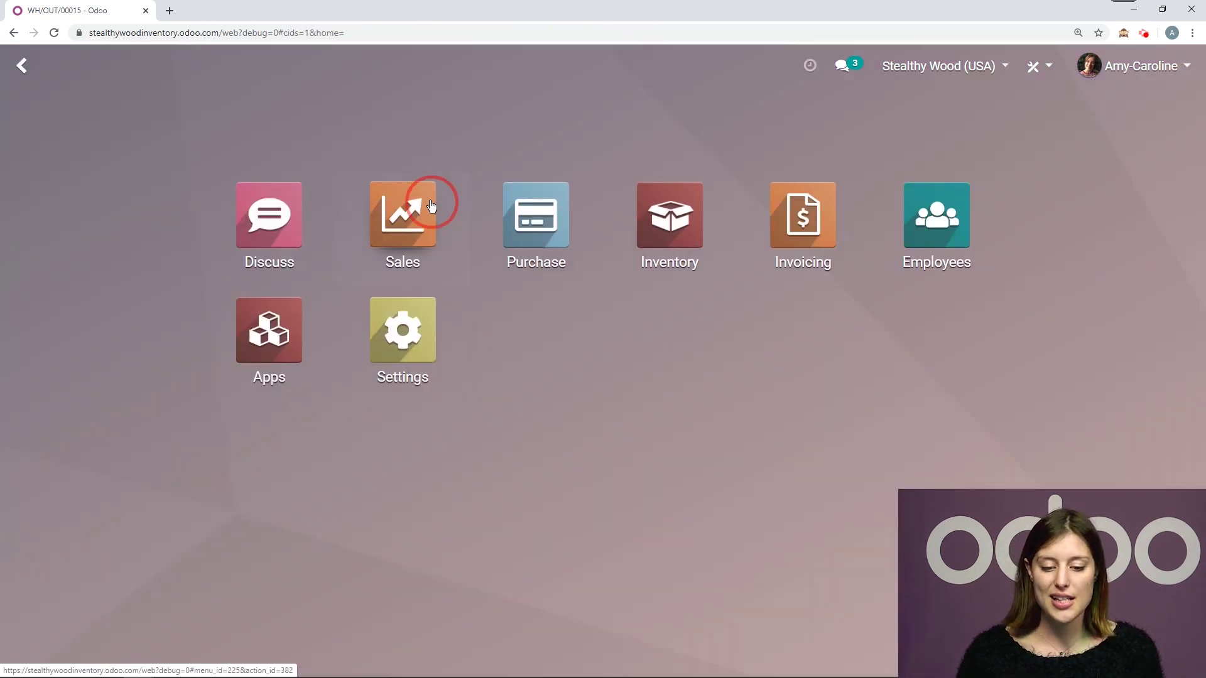
click(412, 211)
key(alt+c)
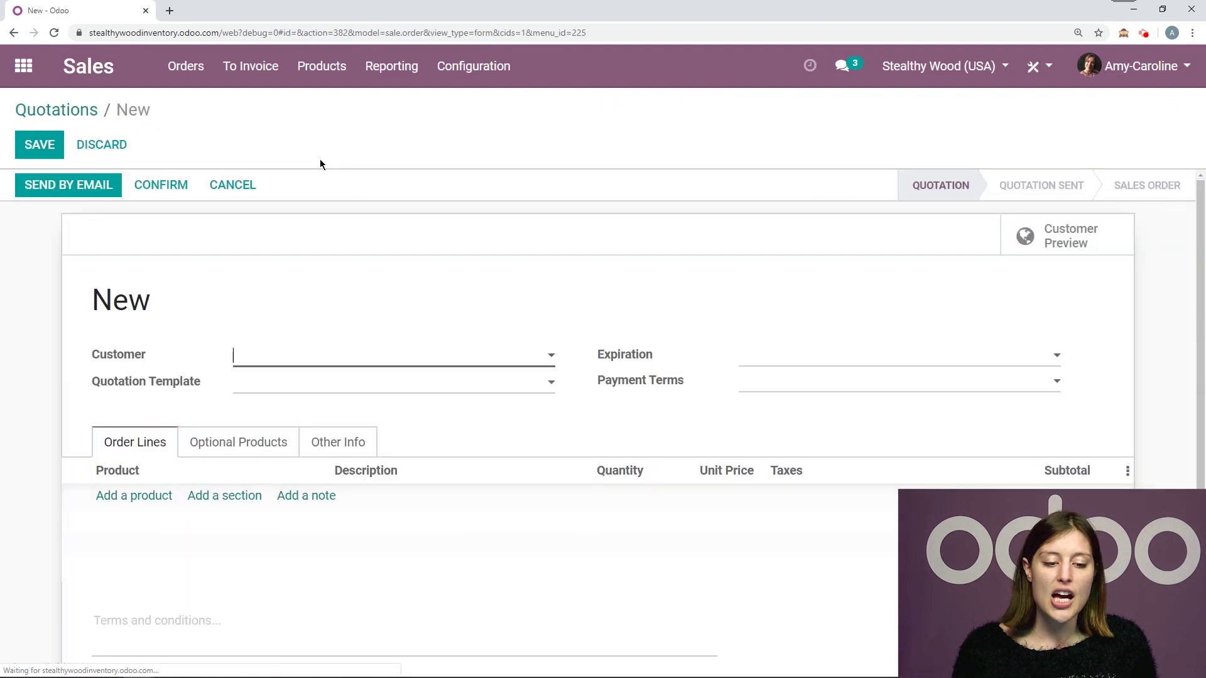
click(355, 358)
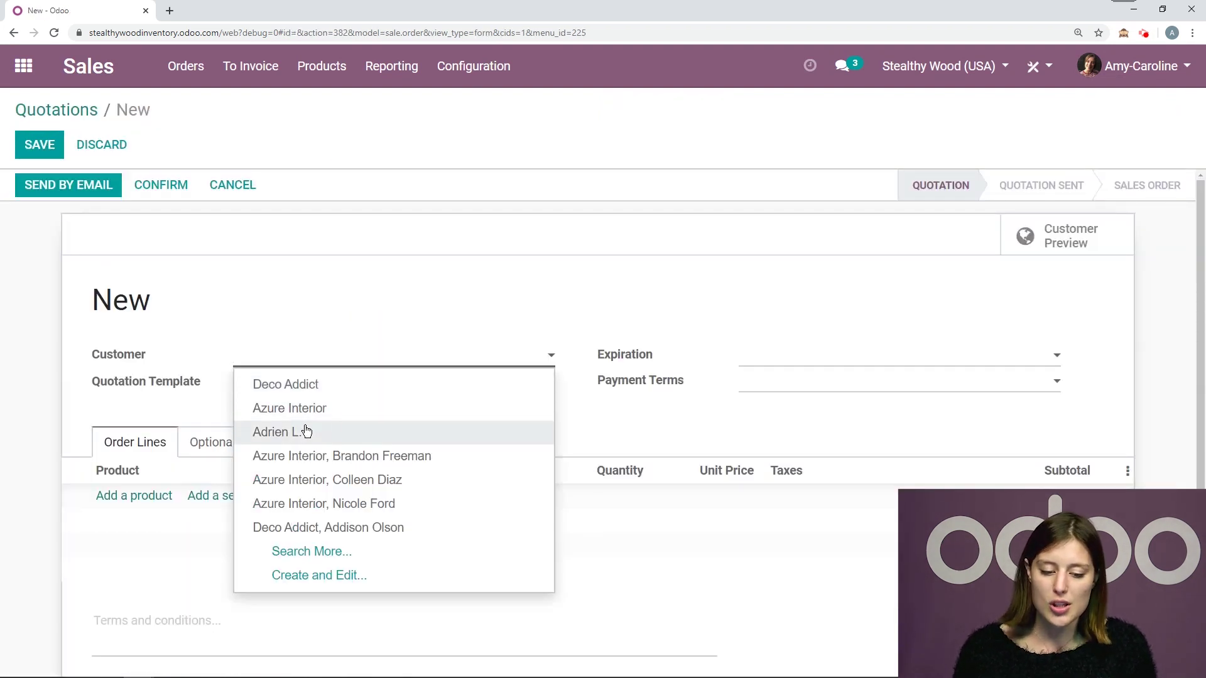
click(304, 428)
Step: Add 4 Stealthy Wood Mugs after checking their forecast, and save as S00026
click(168, 500)
text(mug)
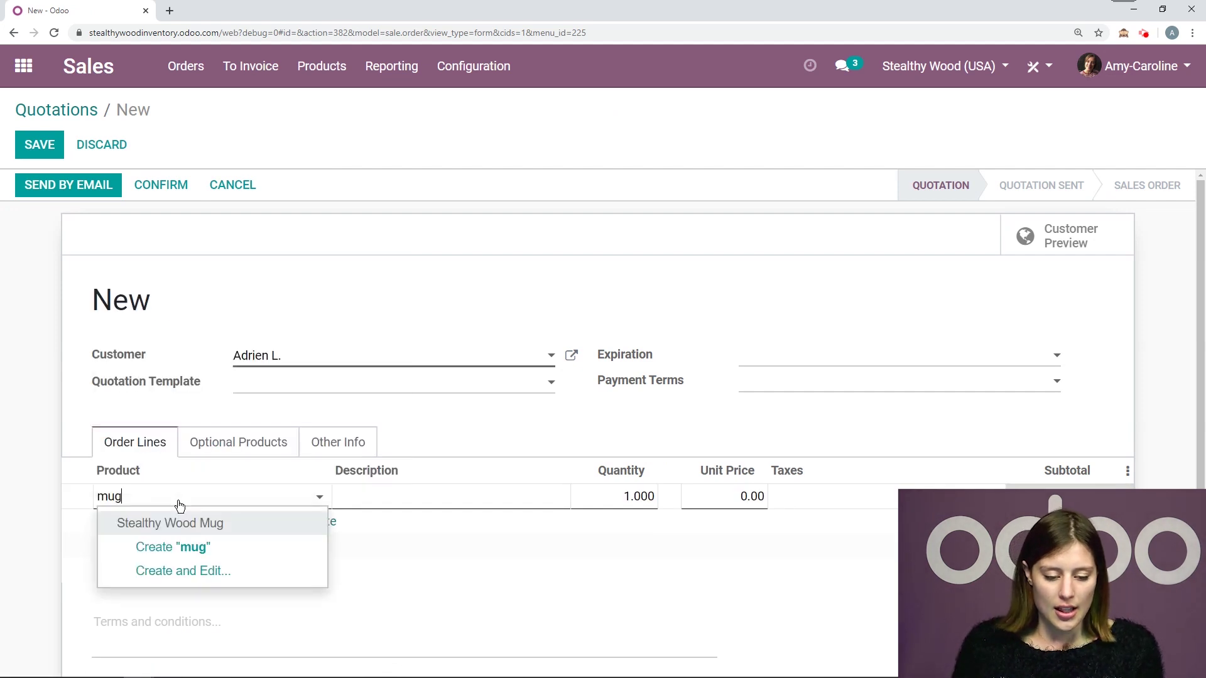
click(182, 544)
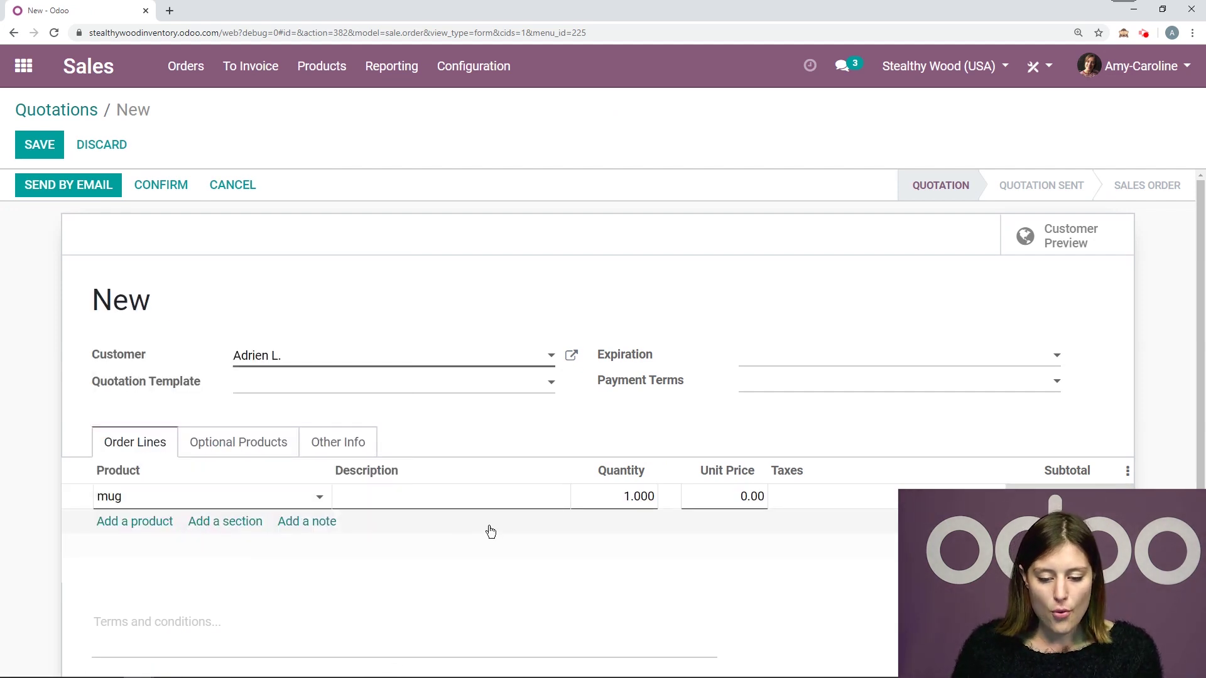
click(594, 500)
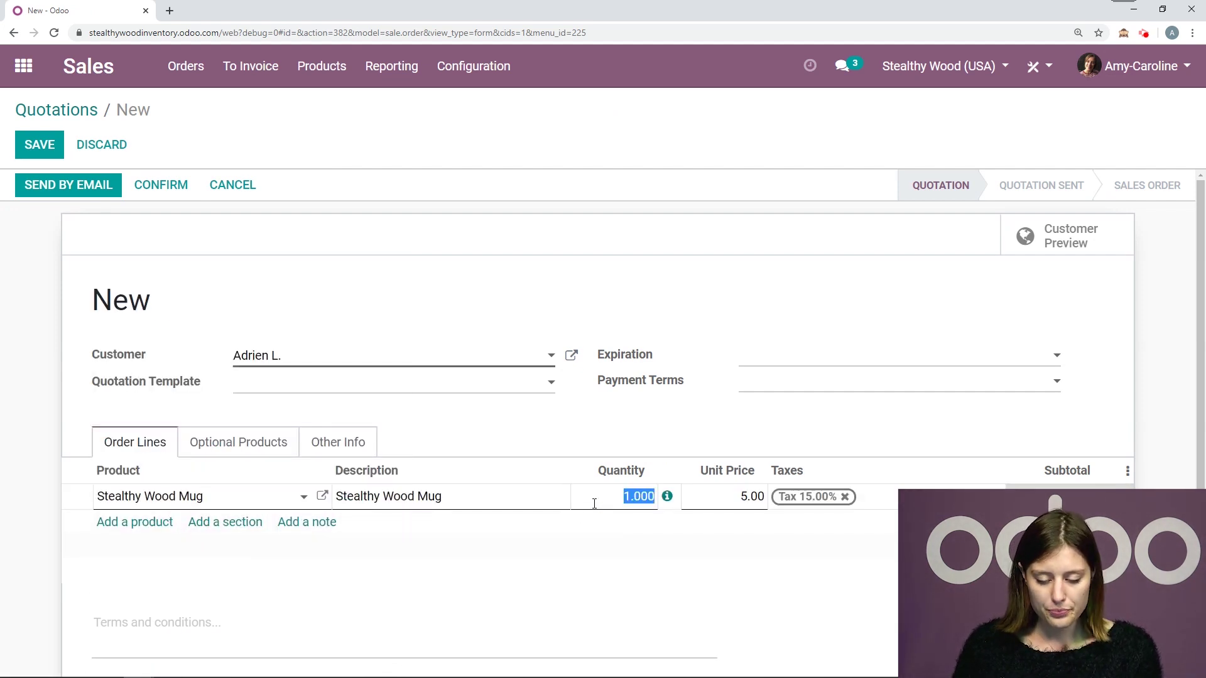
click(677, 496)
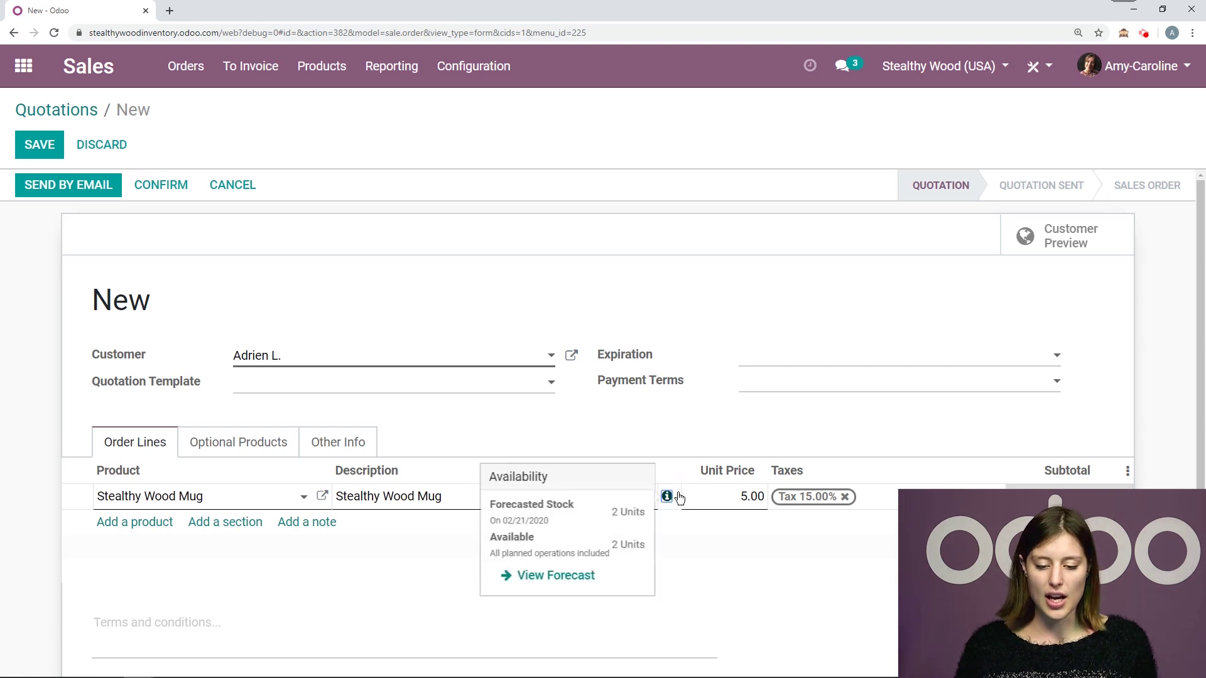
click(678, 431)
click(639, 496)
text(4)
click(688, 450)
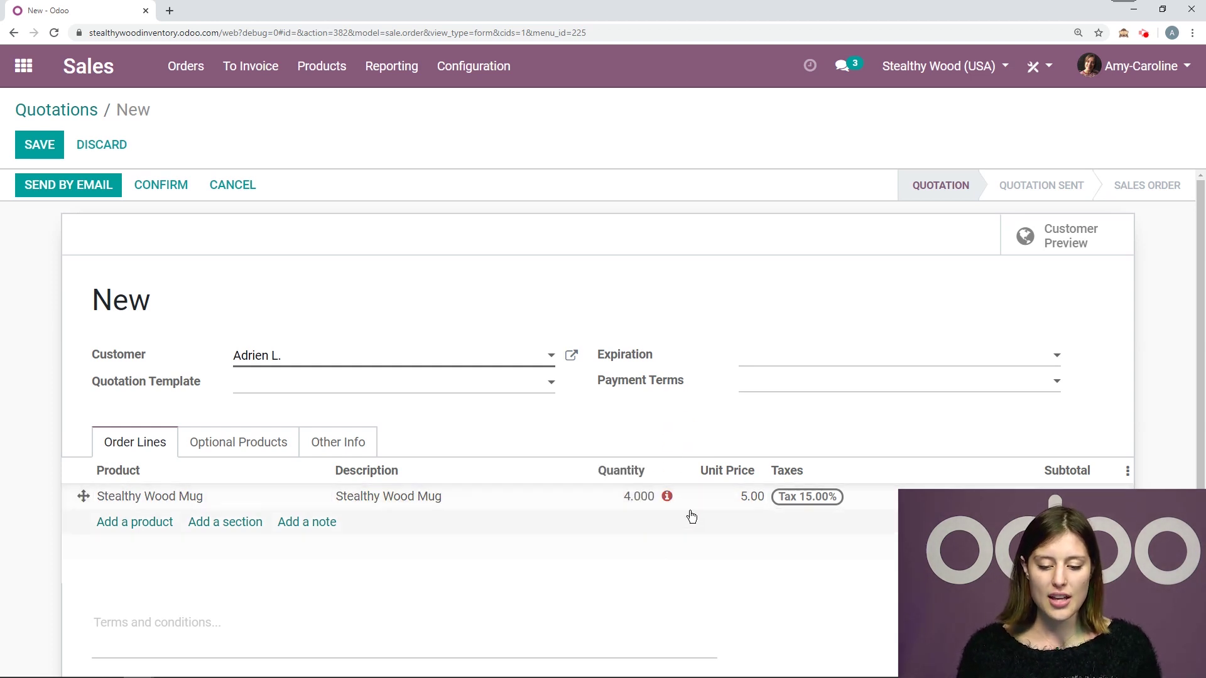
click(38, 146)
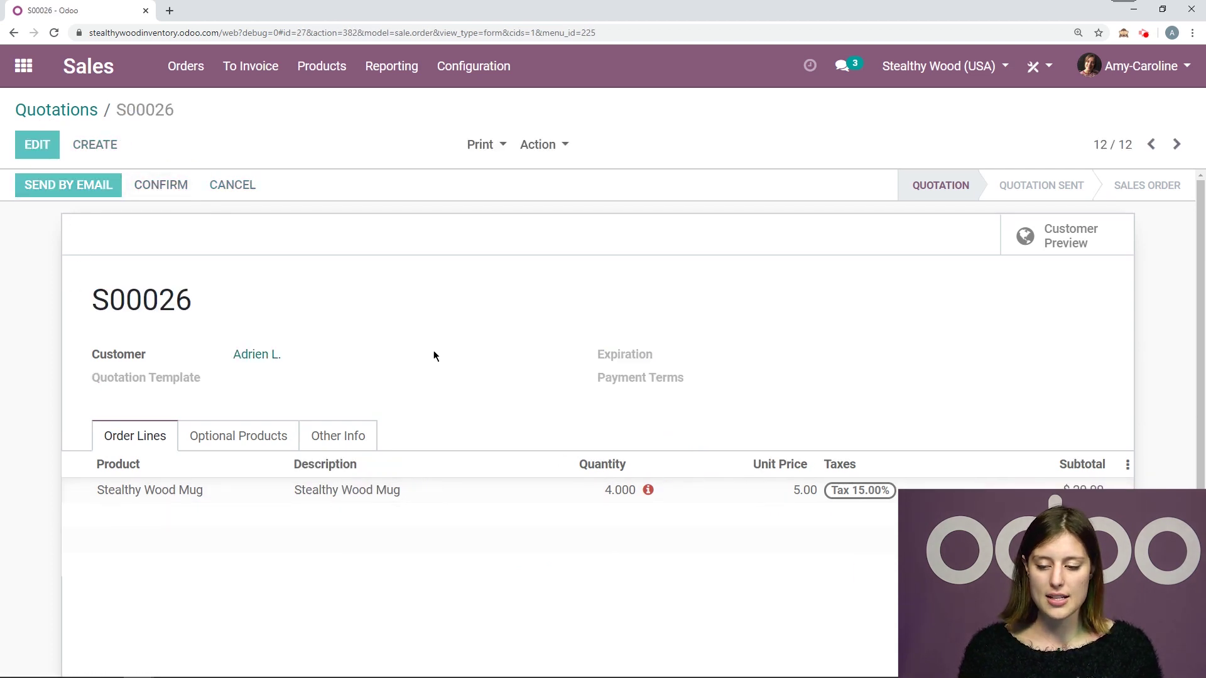
Step: Confirm S00026, reserve 2 of 4 mugs on WH/OUT/00016 and validate it
click(1001, 246)
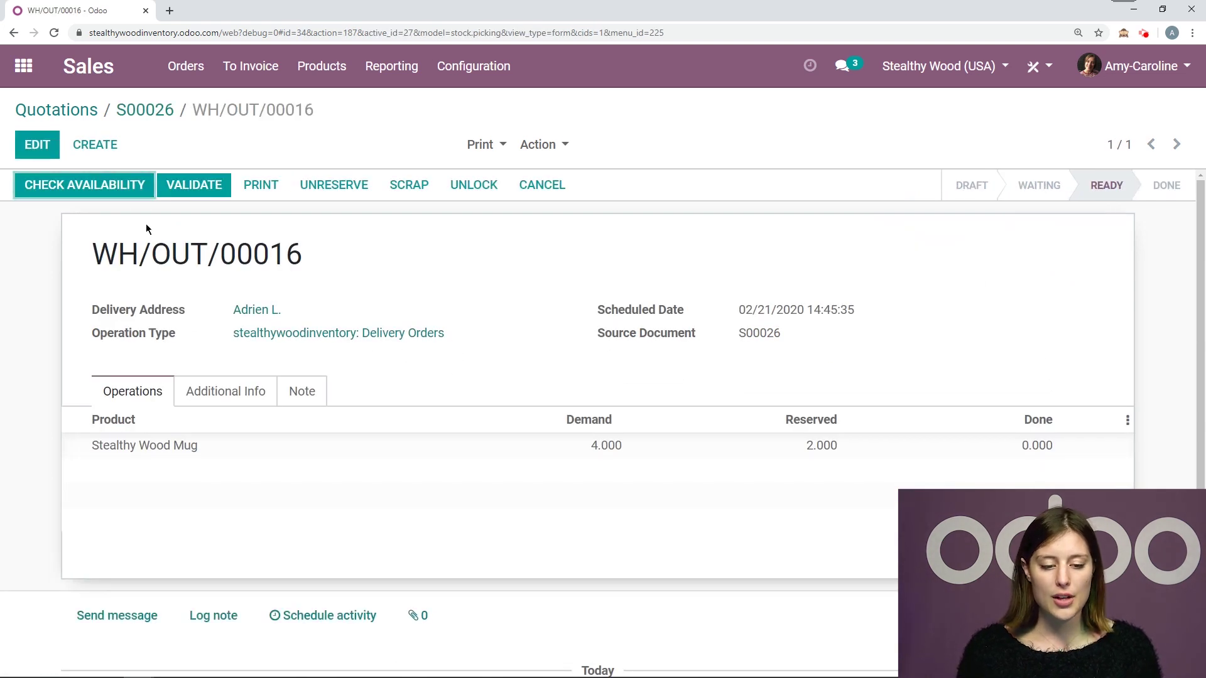
click(127, 191)
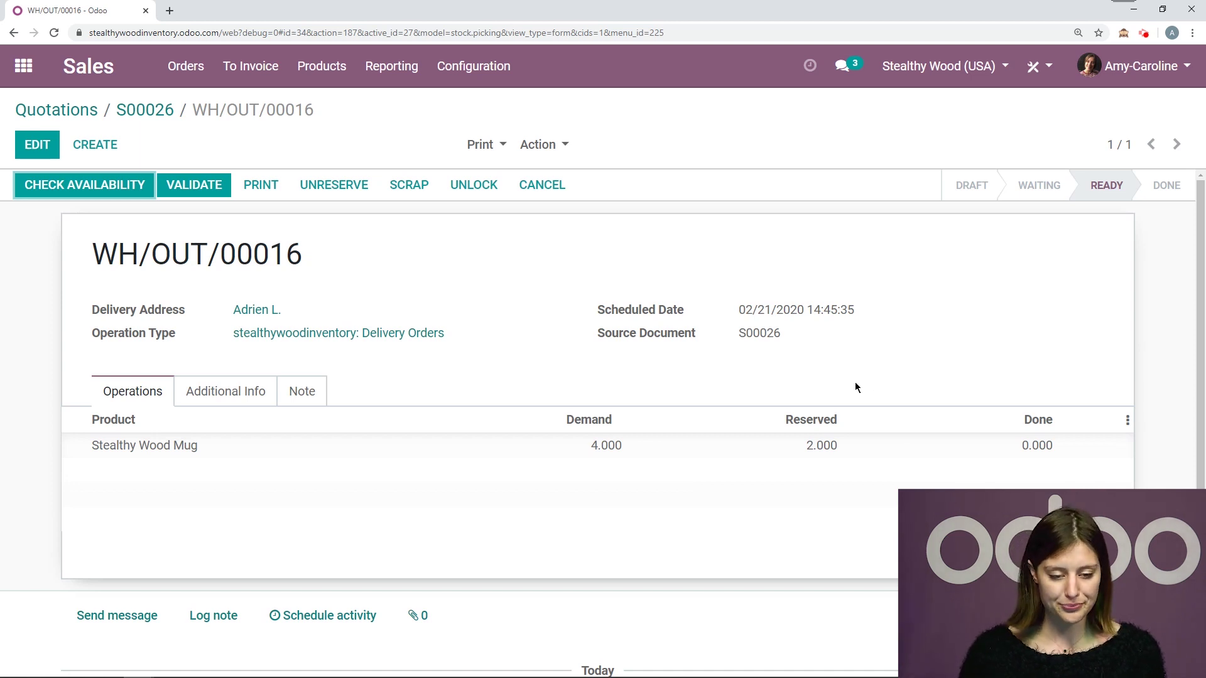
click(220, 200)
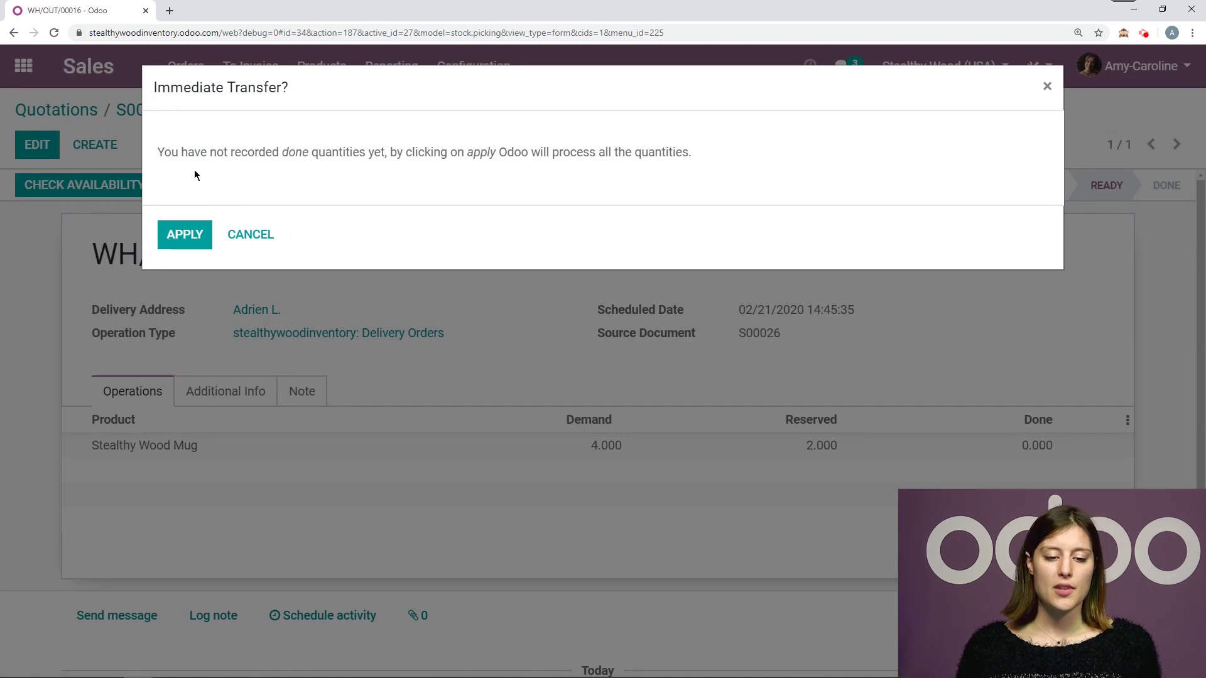
drag(179, 153, 685, 163)
click(739, 181)
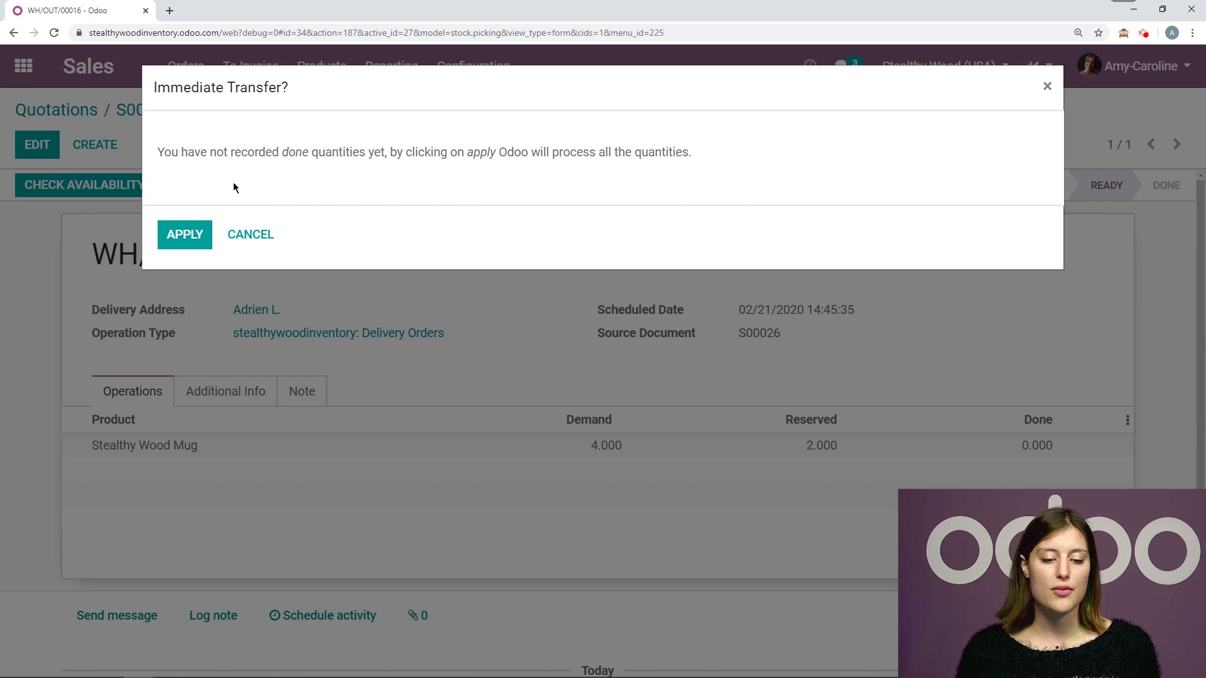
Step: Apply the transfer for the 2 reserved mugs and create a backorder for the remaining 2
click(194, 243)
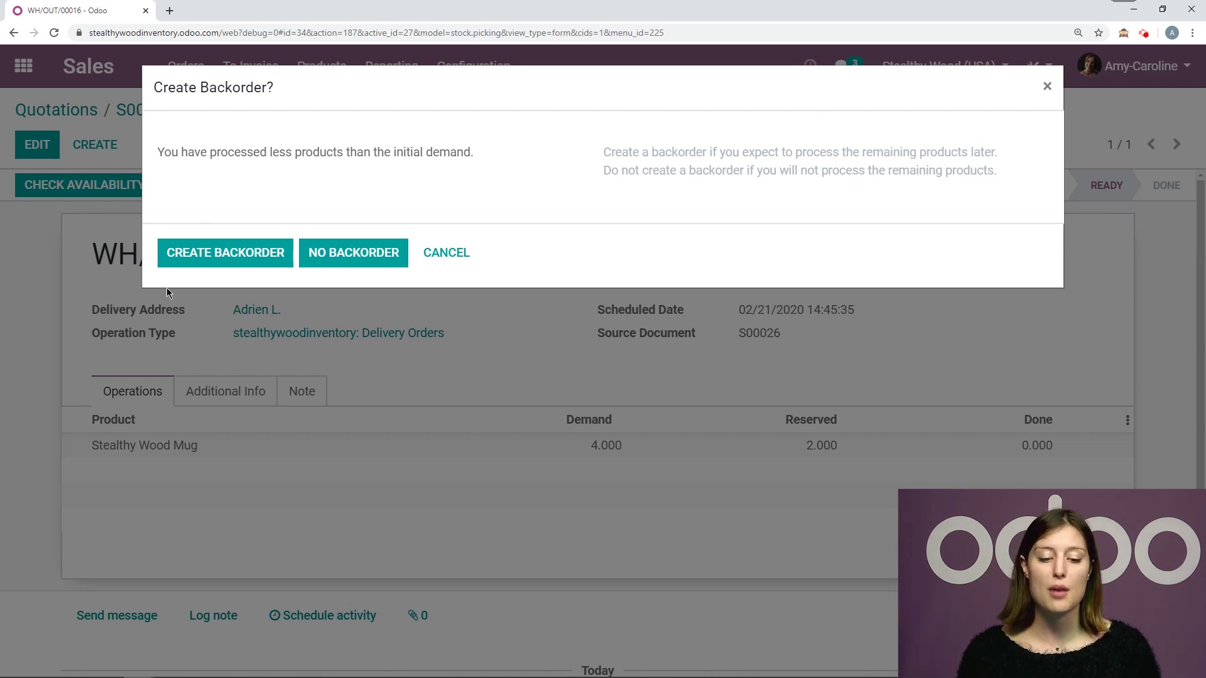
click(258, 251)
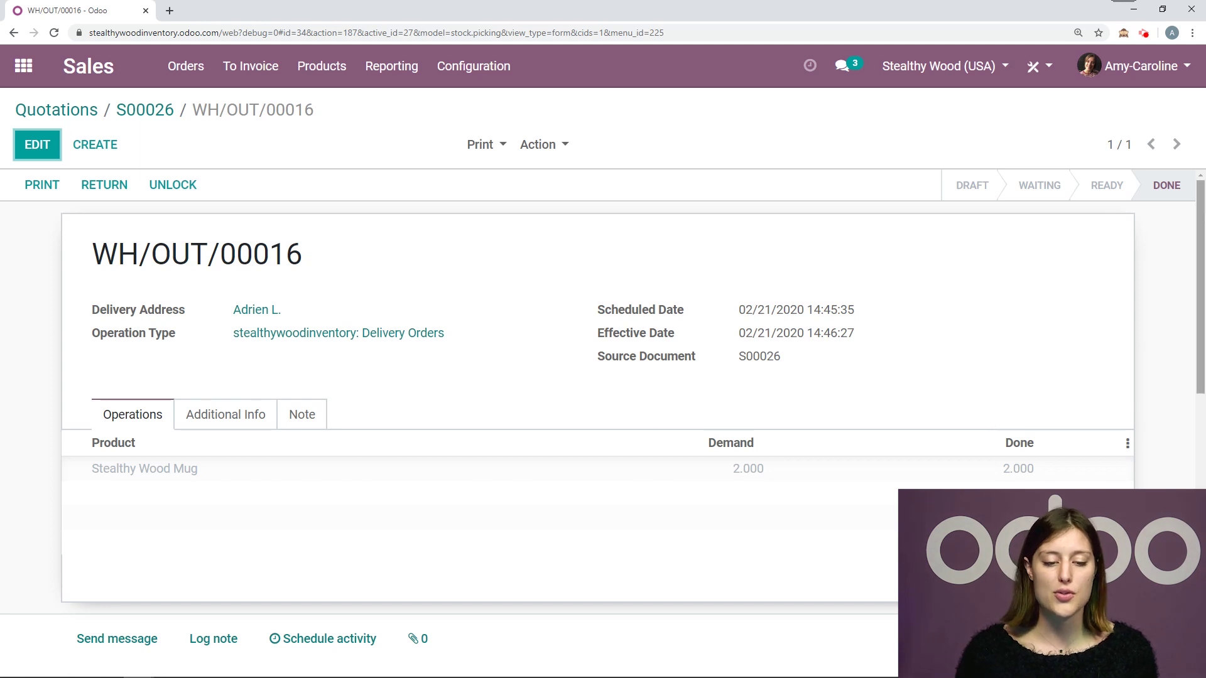
Step: From S00026's two deliveries, open backorder WH/OUT/00017 awaiting 2 mugs
click(149, 111)
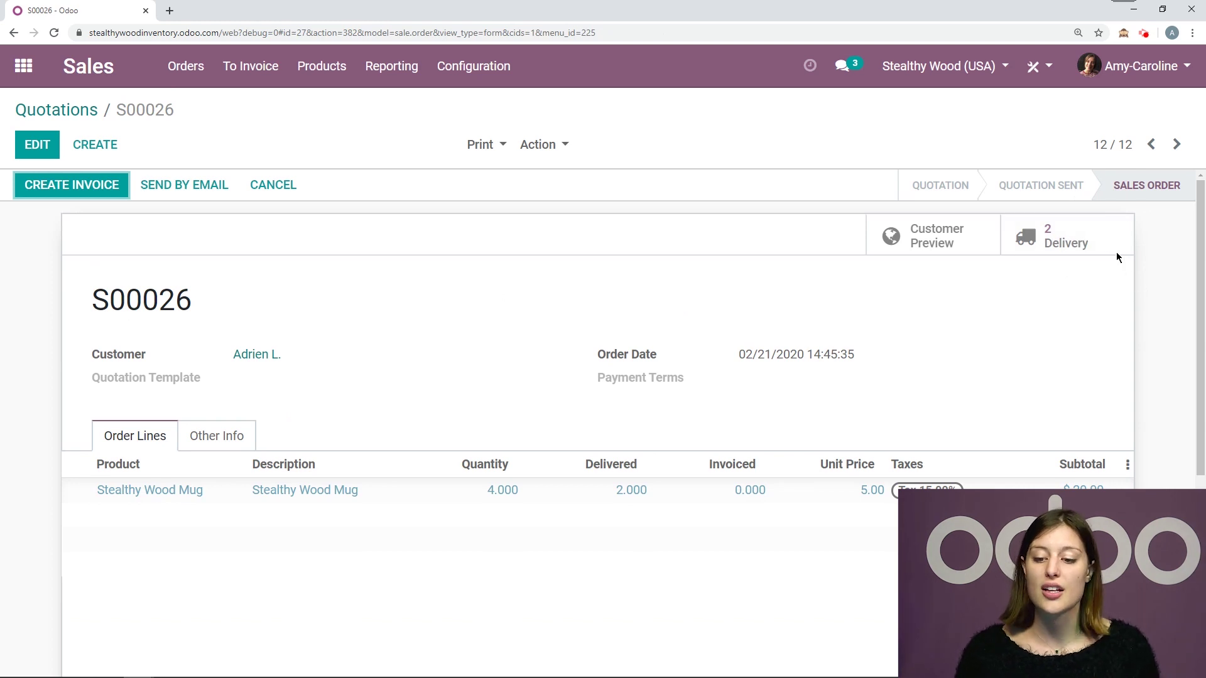
click(1065, 237)
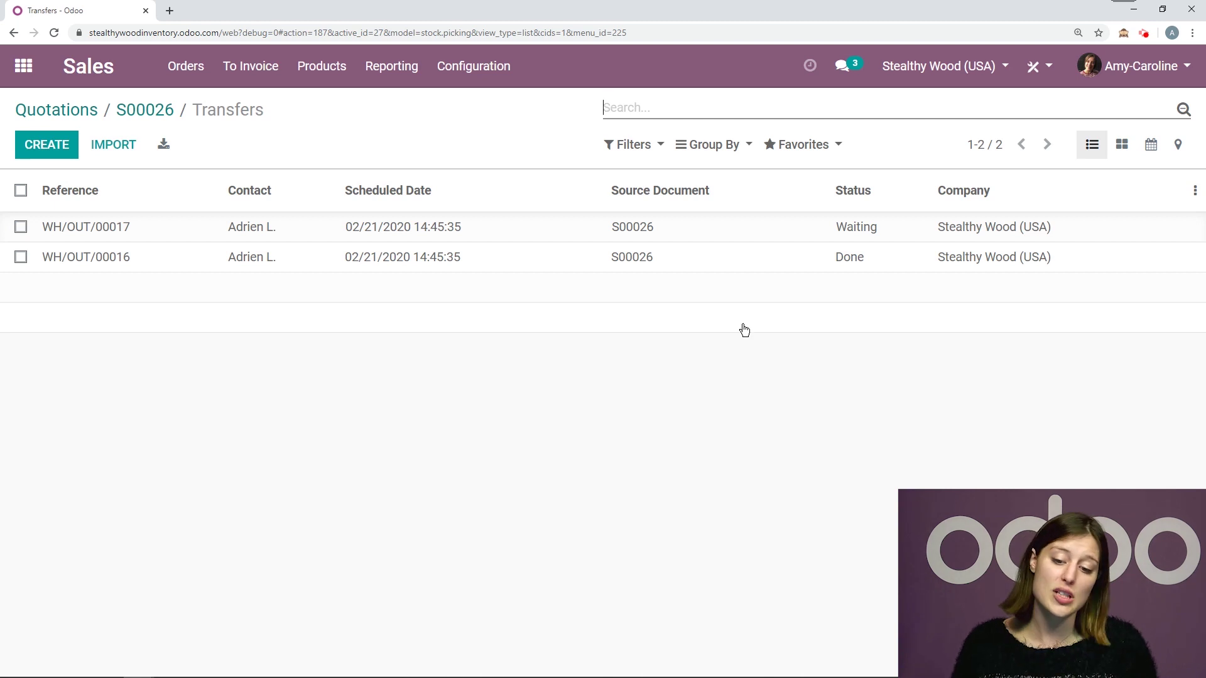
click(590, 229)
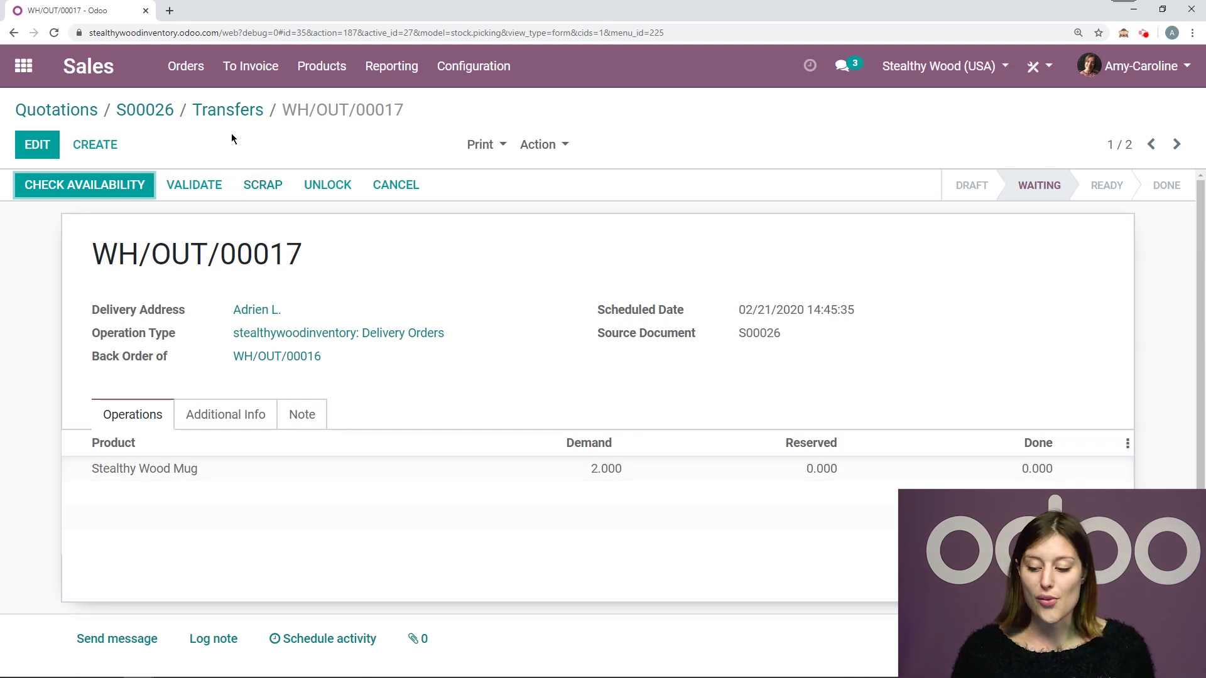
Step: Start a new purchase request for quotation with vendor Wood Corner
click(23, 66)
click(559, 261)
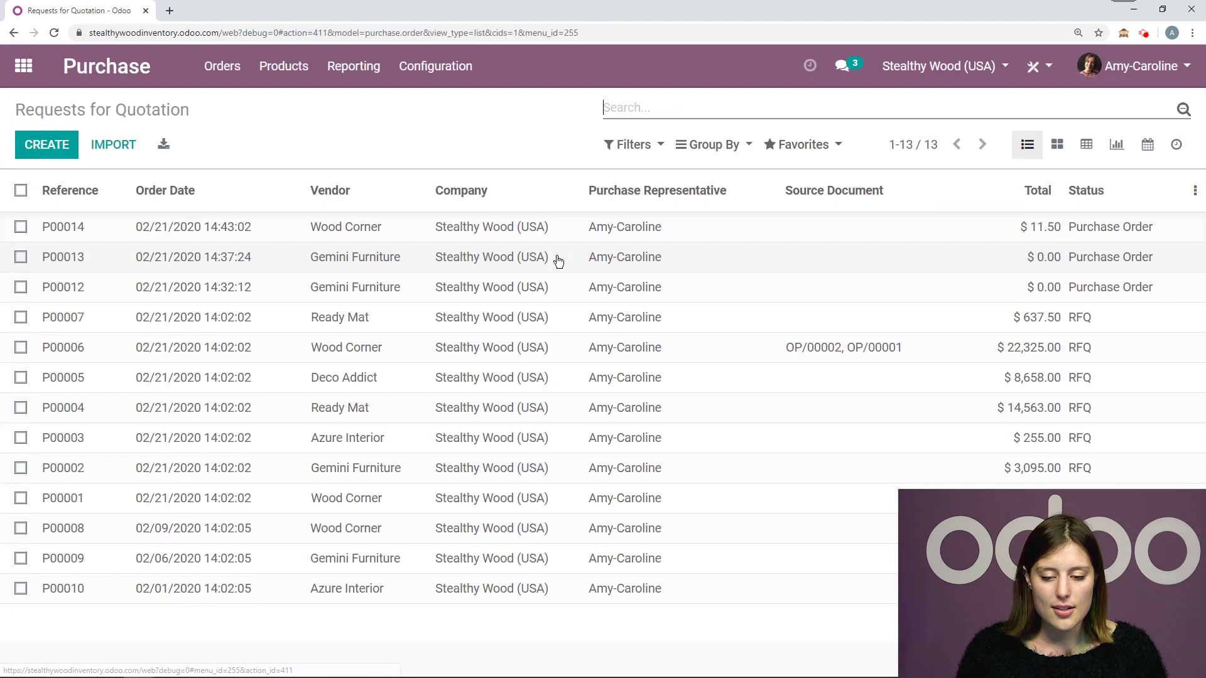
click(47, 145)
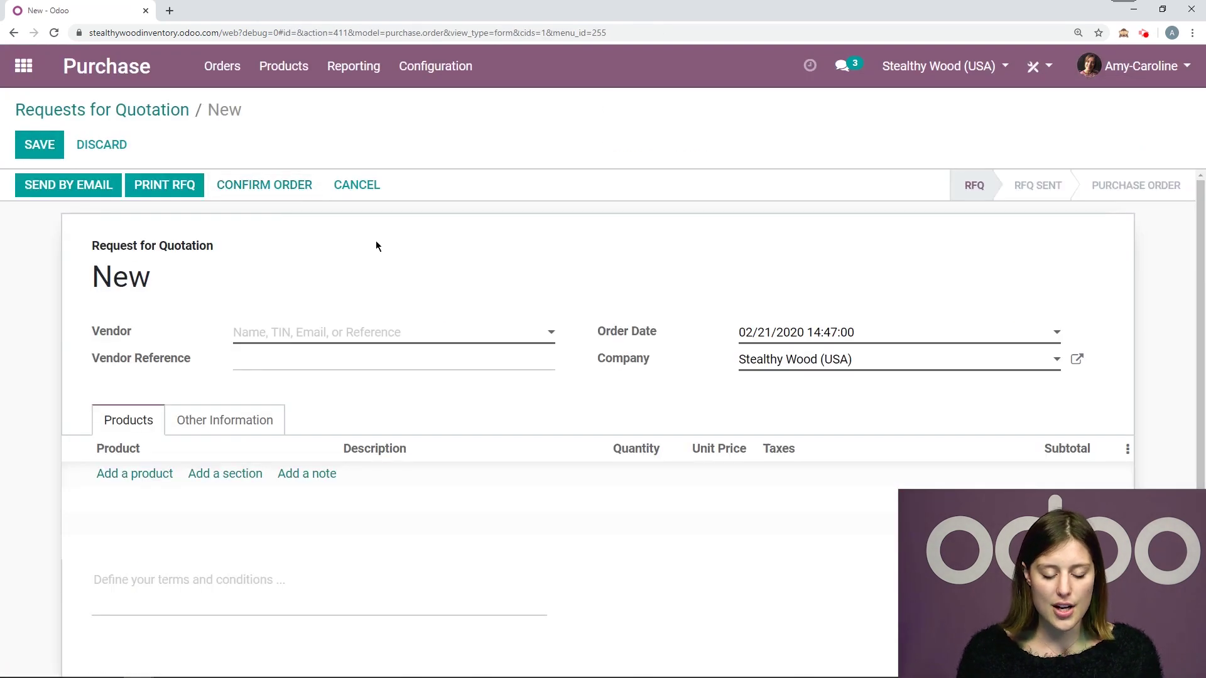
text(wood)
click(325, 443)
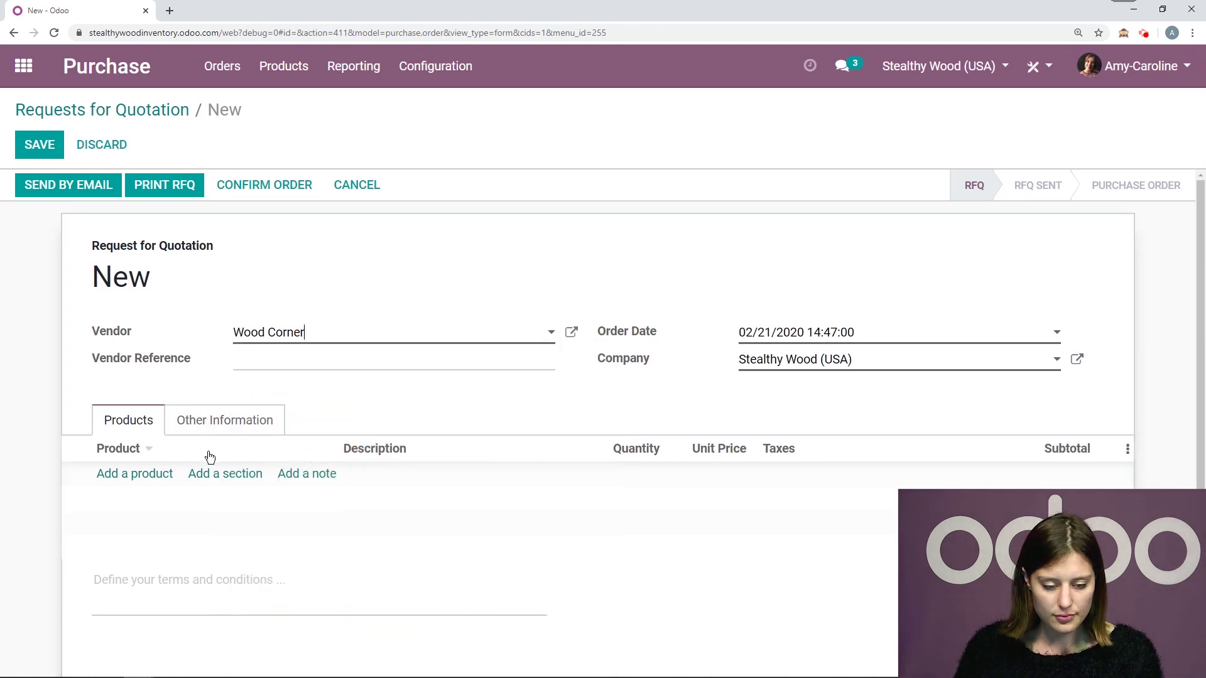
Step: Order 10 Stealthy Wood Mugs, save, and confirm it as purchase order P00015
click(170, 476)
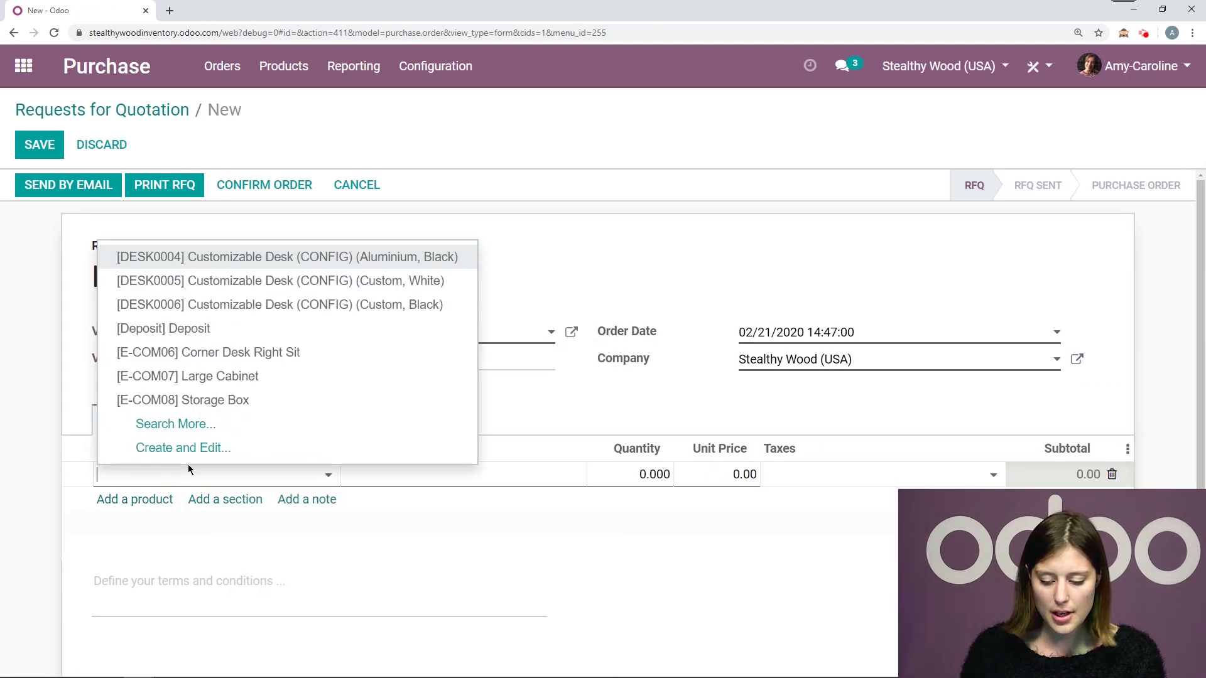
text(mug)
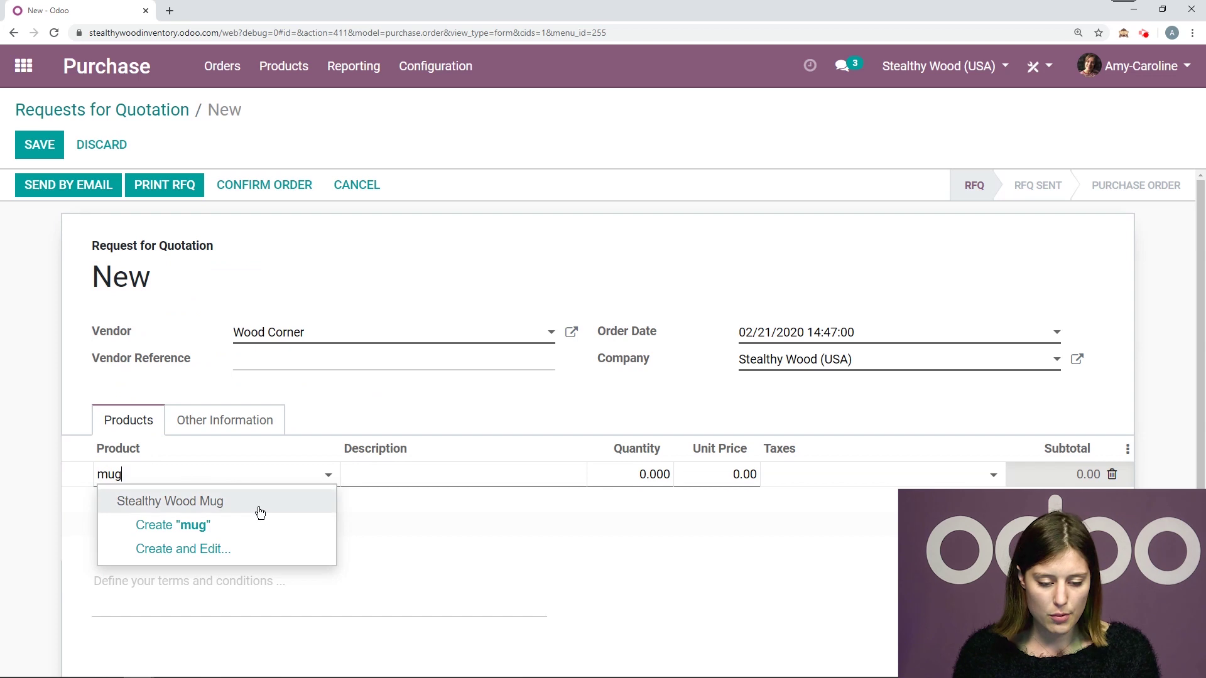
click(188, 501)
click(605, 478)
text(10)
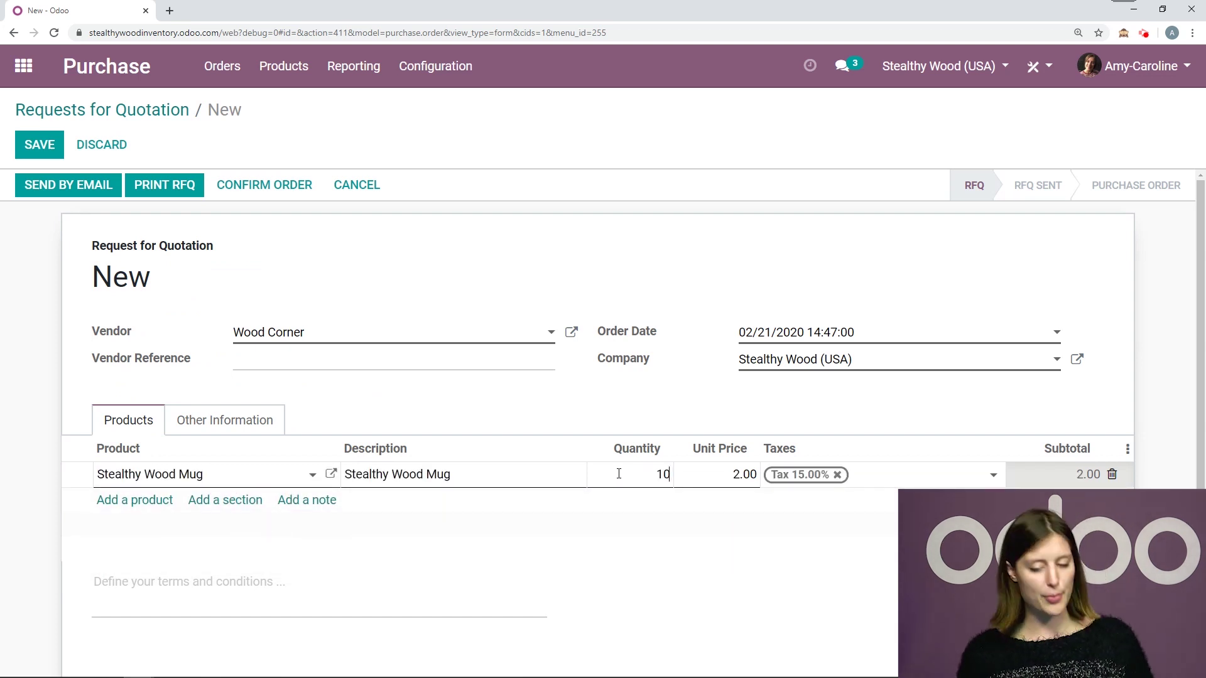
click(680, 355)
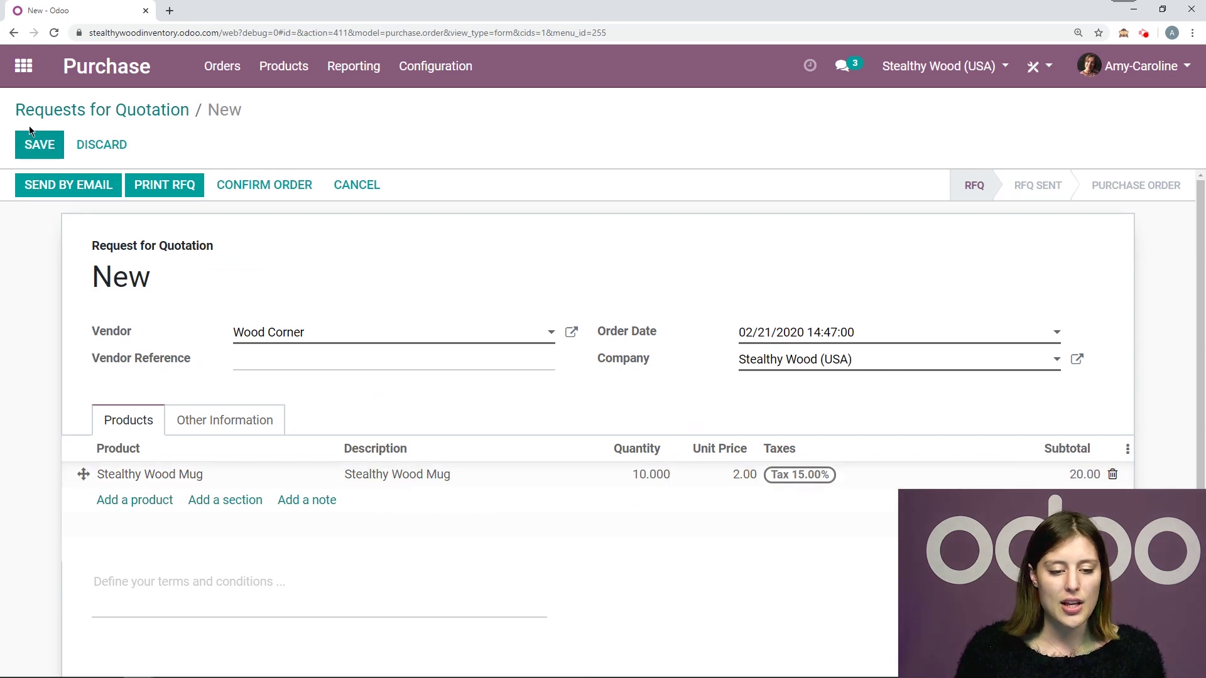
click(39, 157)
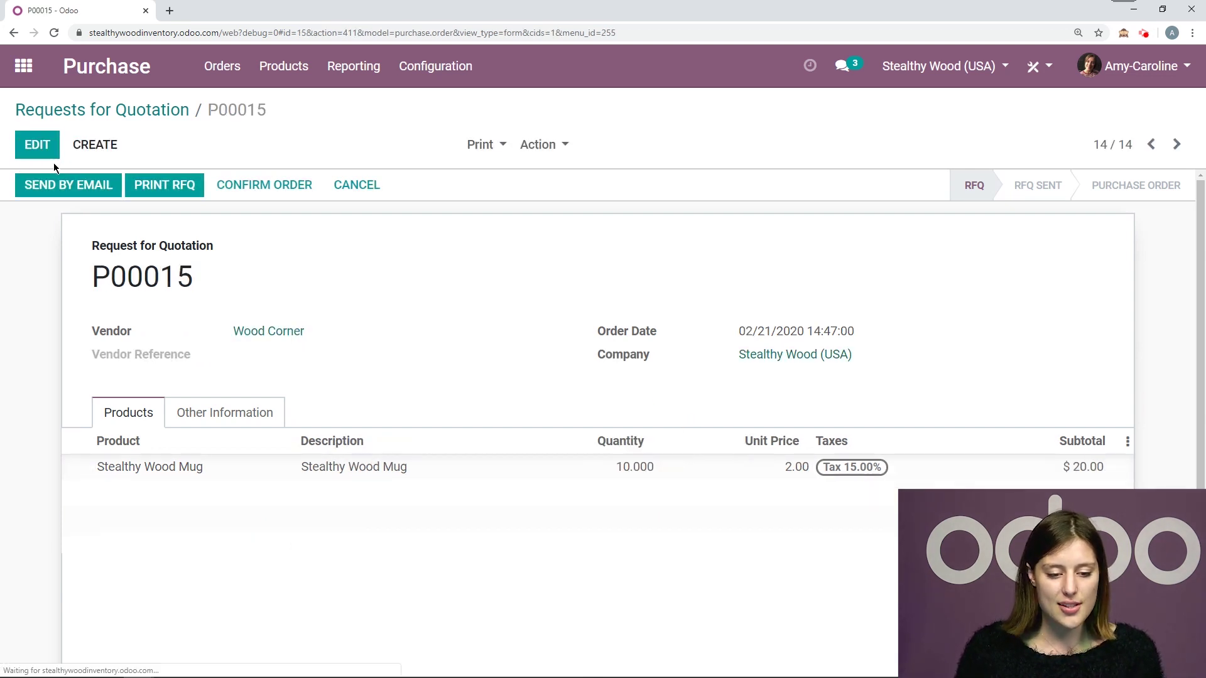
click(303, 185)
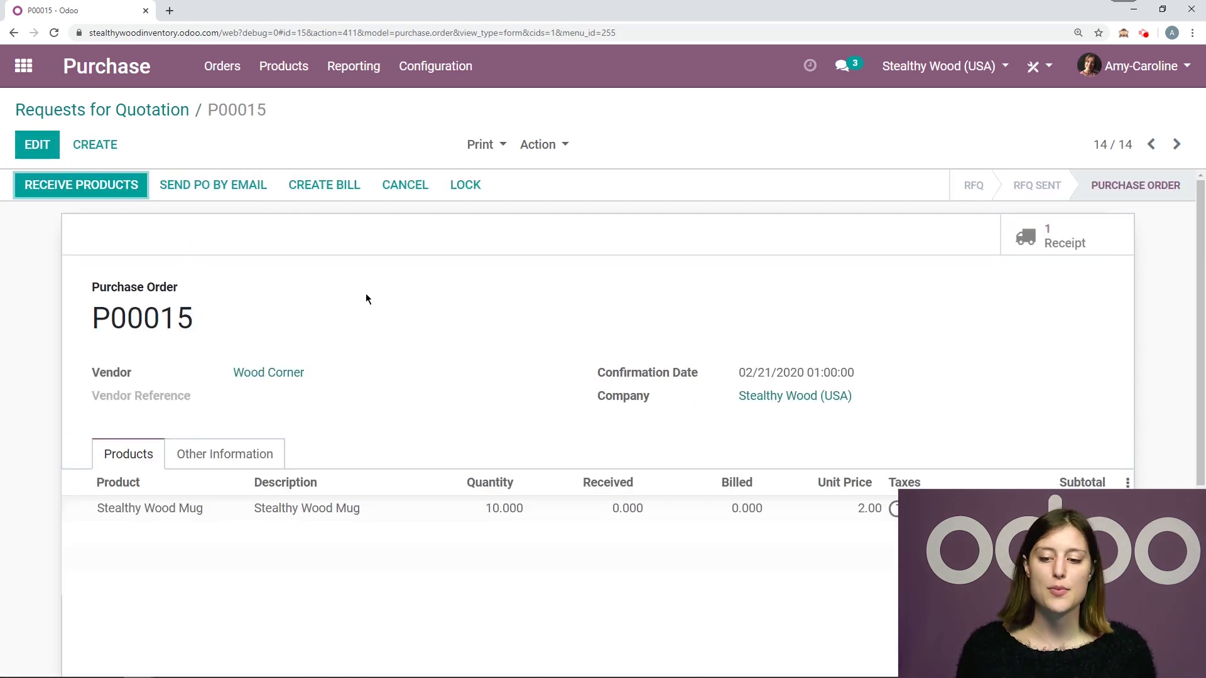
Step: Open receipt WH/IN/00009 for P00015 from Inventory's receipts to process
click(23, 66)
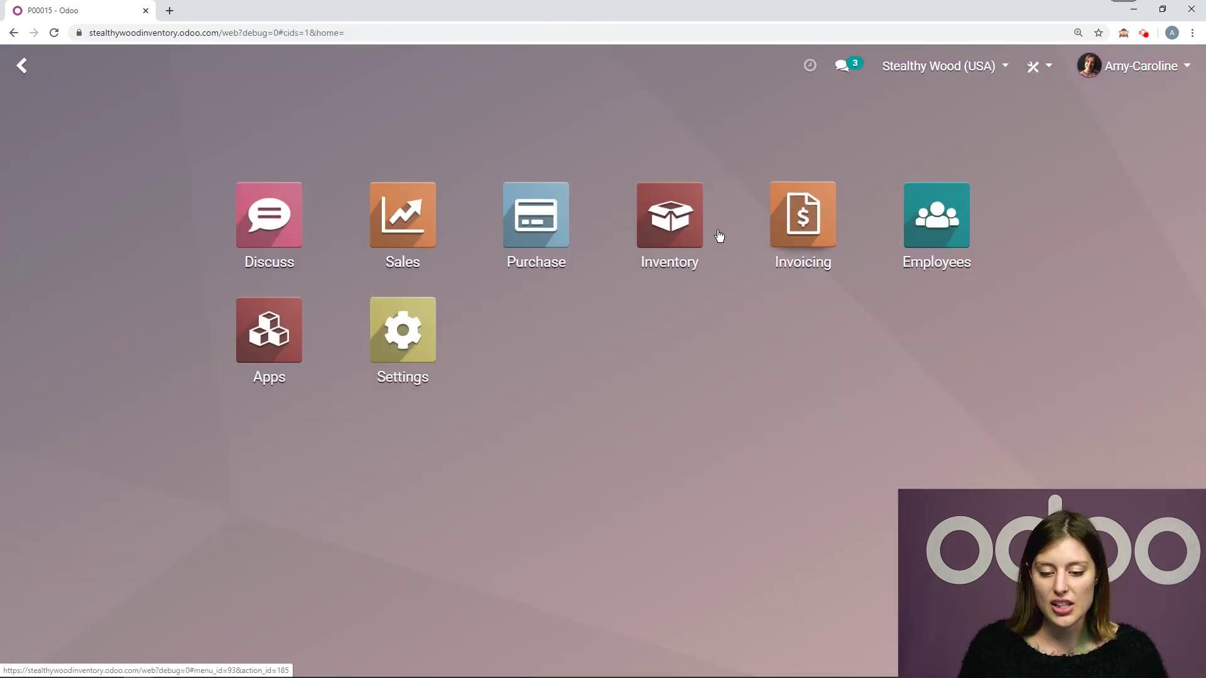
click(673, 232)
click(60, 257)
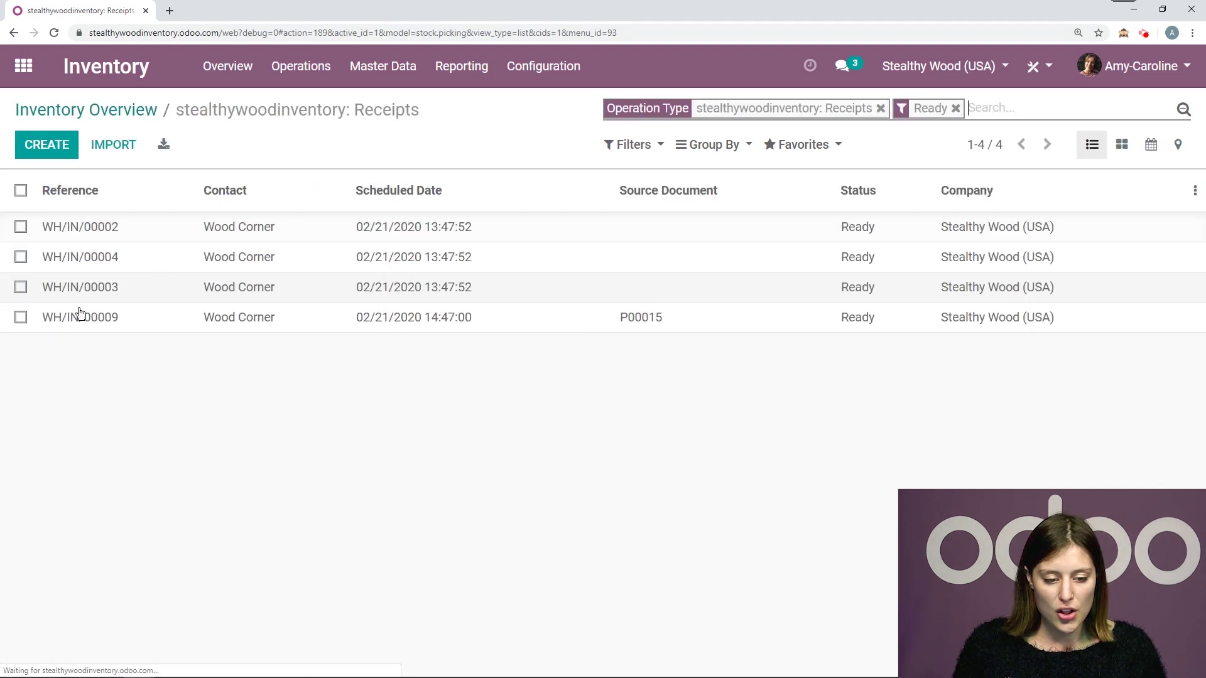
click(514, 323)
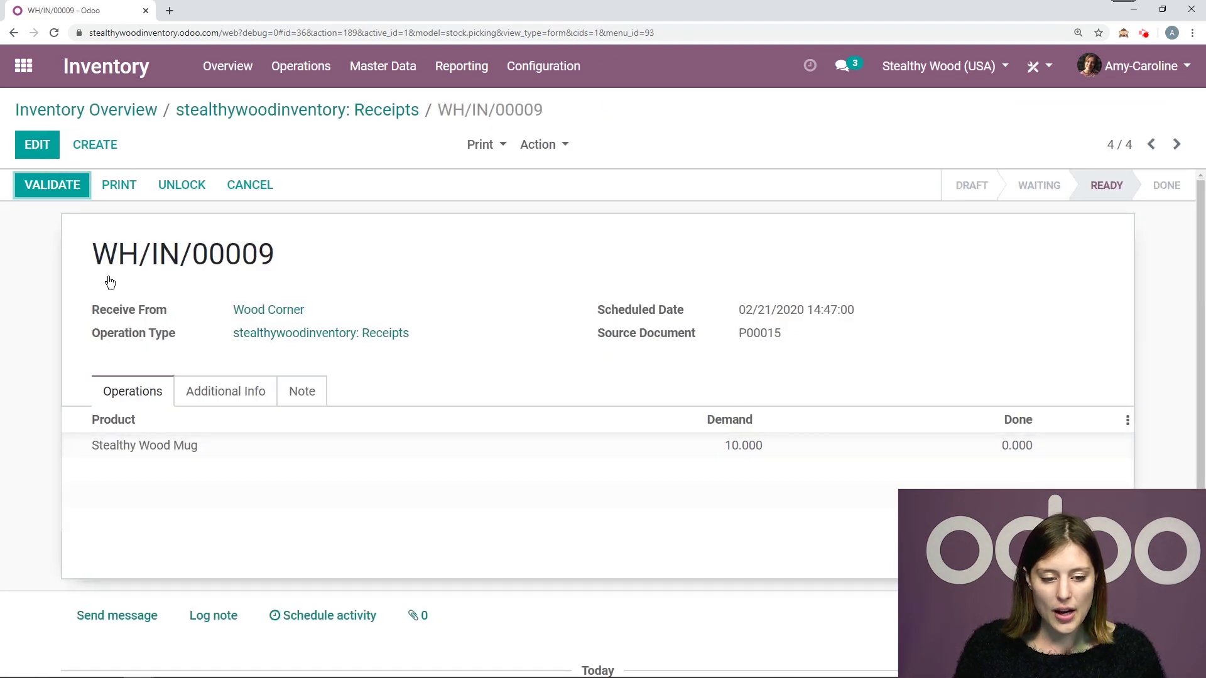
Step: Record 8 Stealthy Wood Mugs as received and validate the receipt with no backorder
click(37, 146)
click(1066, 451)
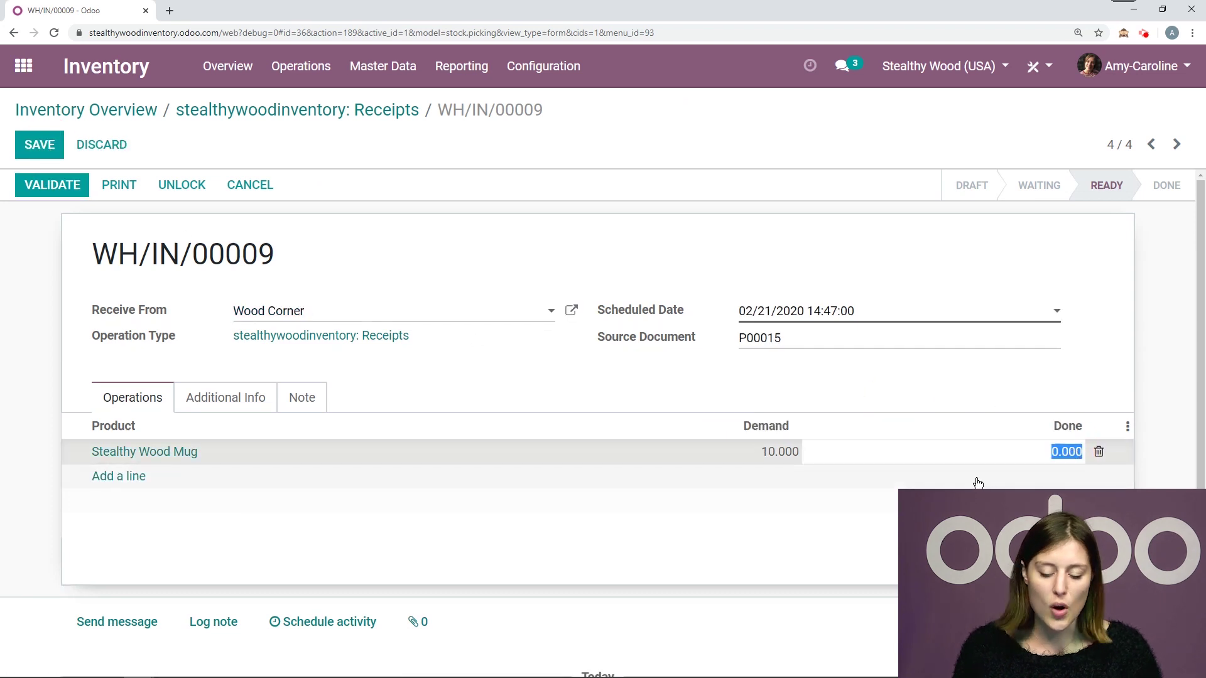
text(8)
click(39, 143)
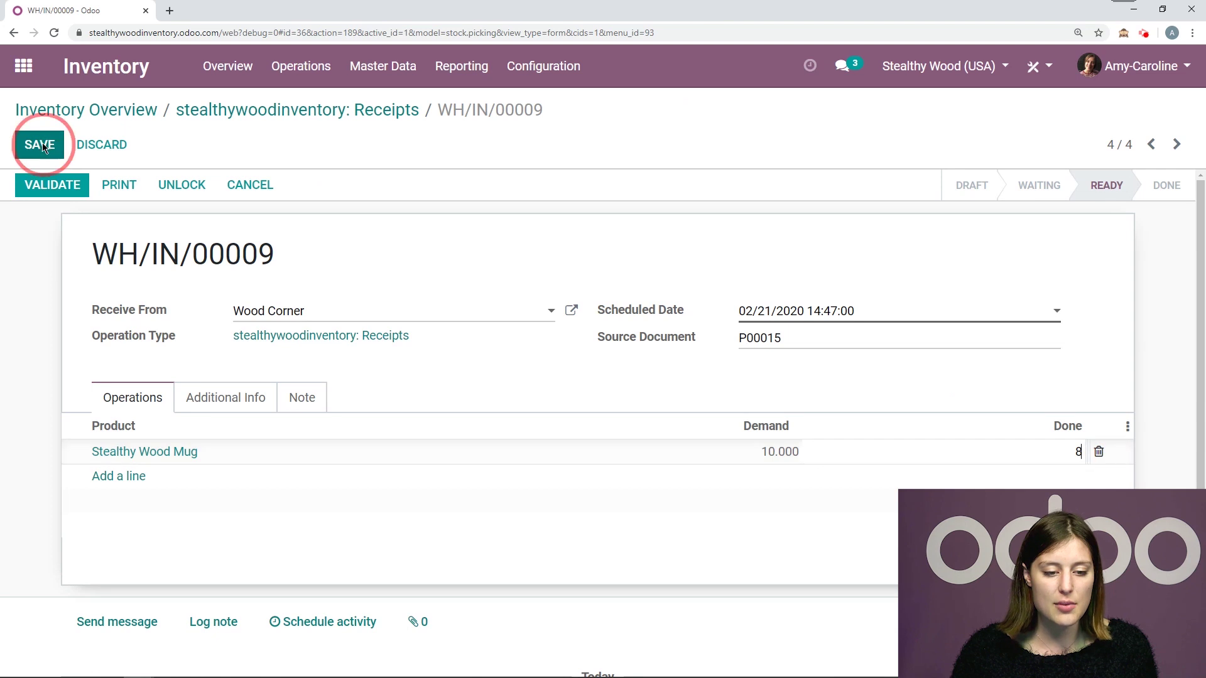
click(53, 186)
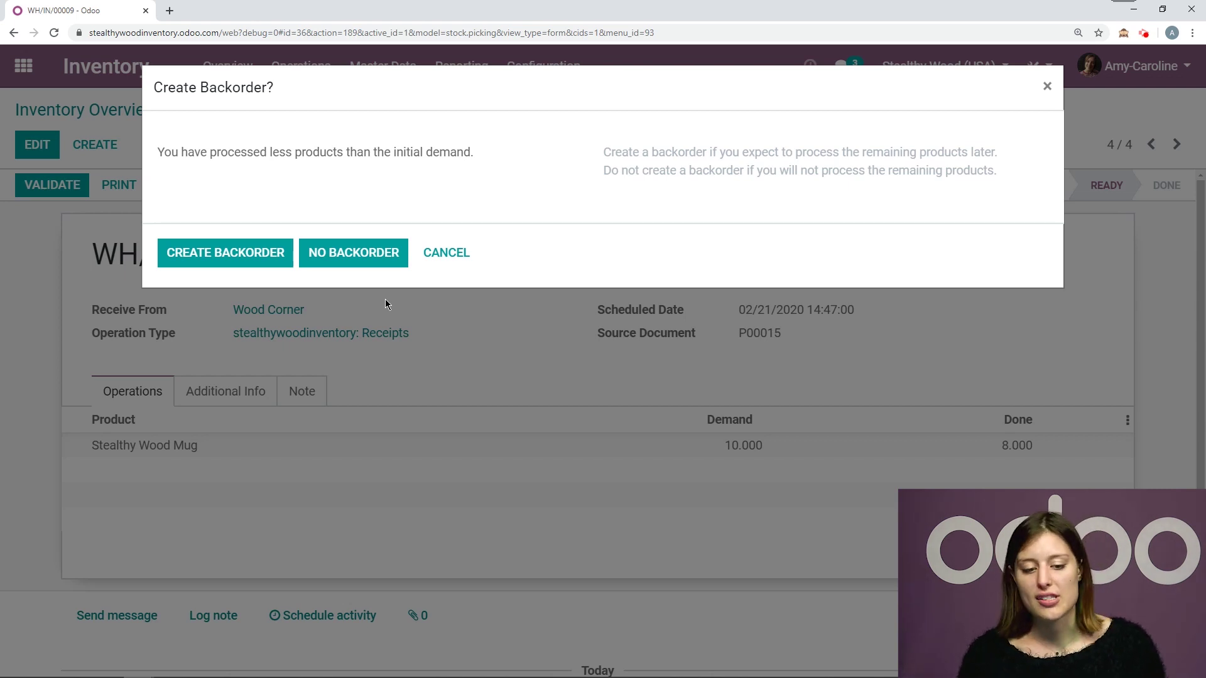
click(384, 257)
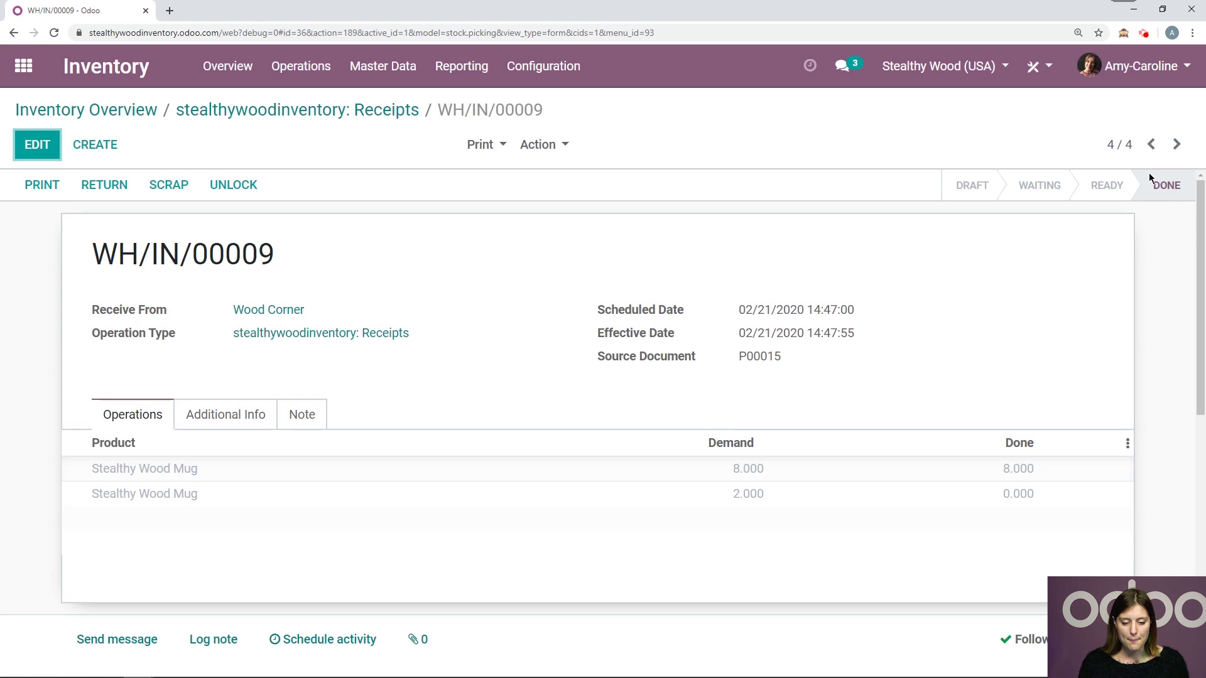
Step: Reserve the 2 Stealthy Wood Mugs on WH/OUT/00017 and validate the delivery with immediate transfer
click(95, 111)
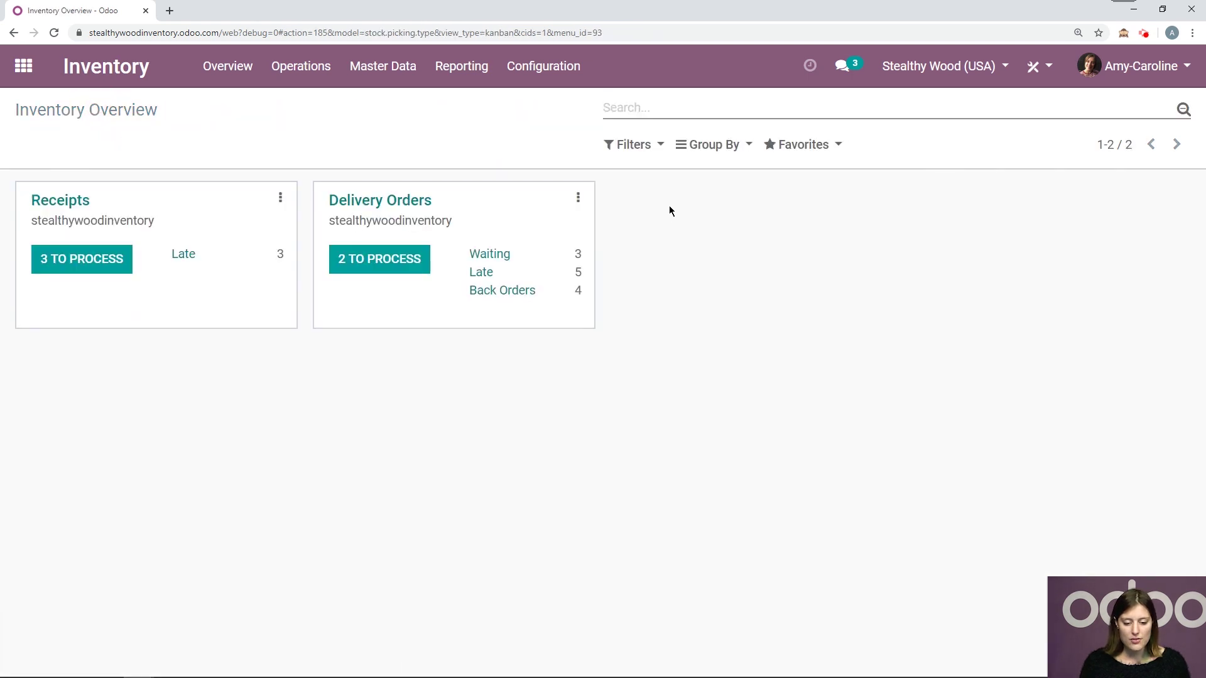
click(501, 259)
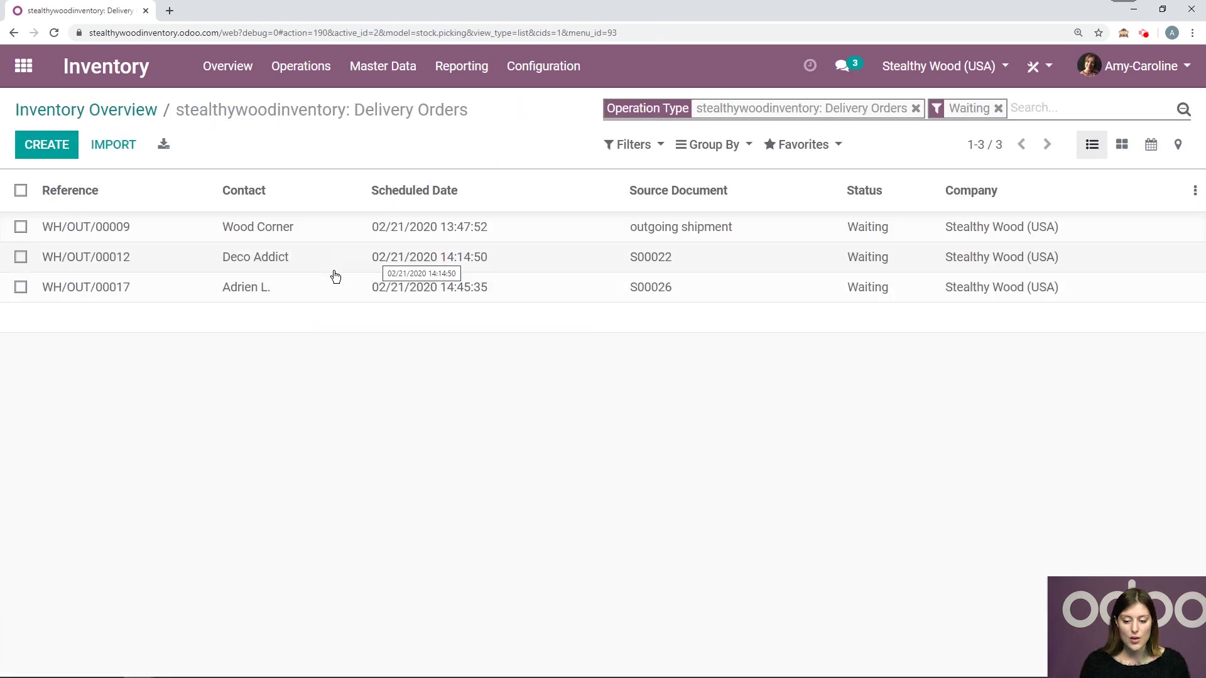
click(324, 289)
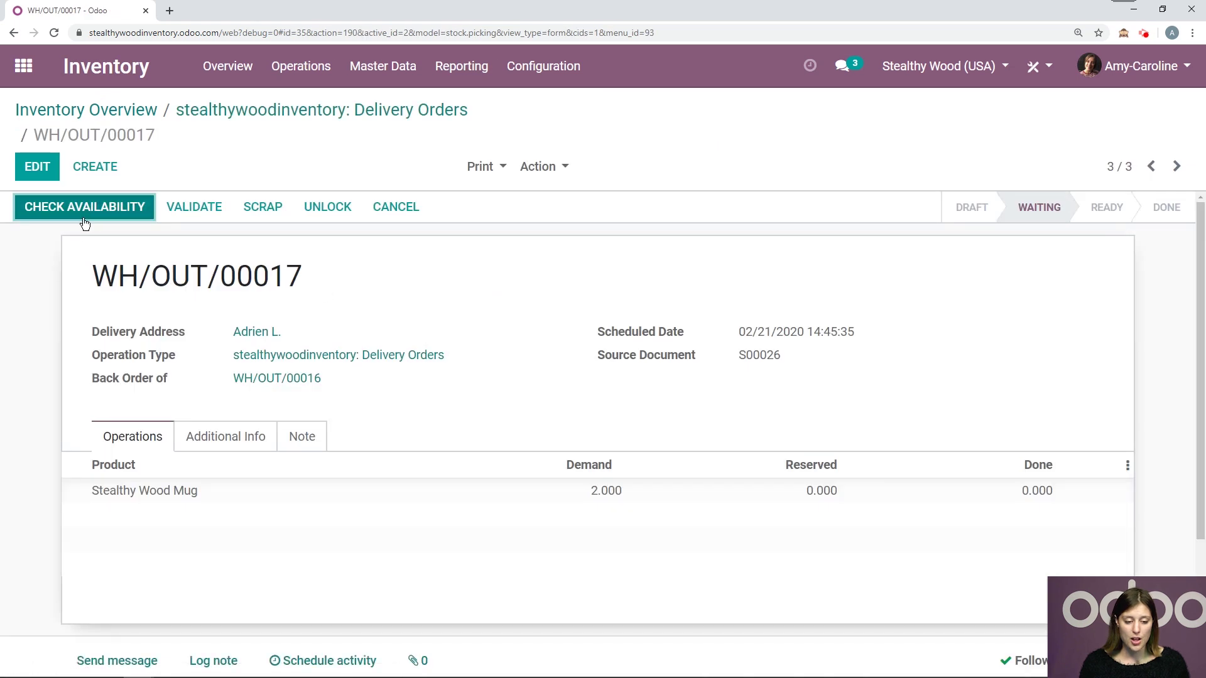
click(102, 211)
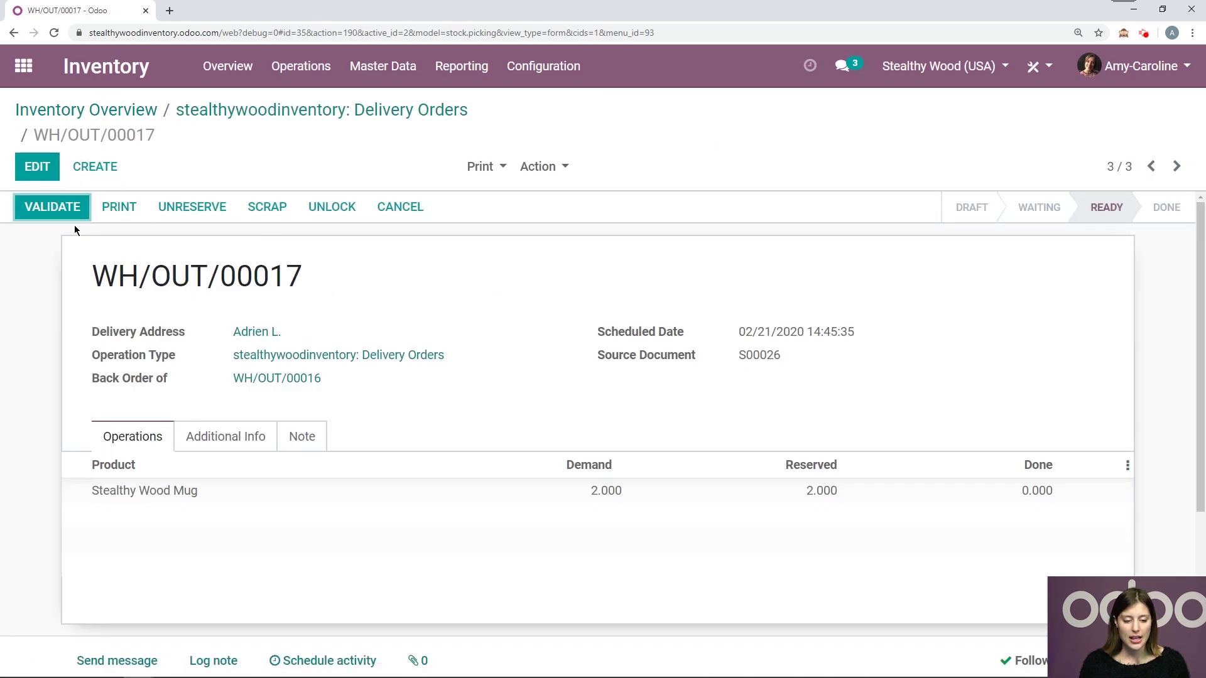
click(69, 215)
click(186, 235)
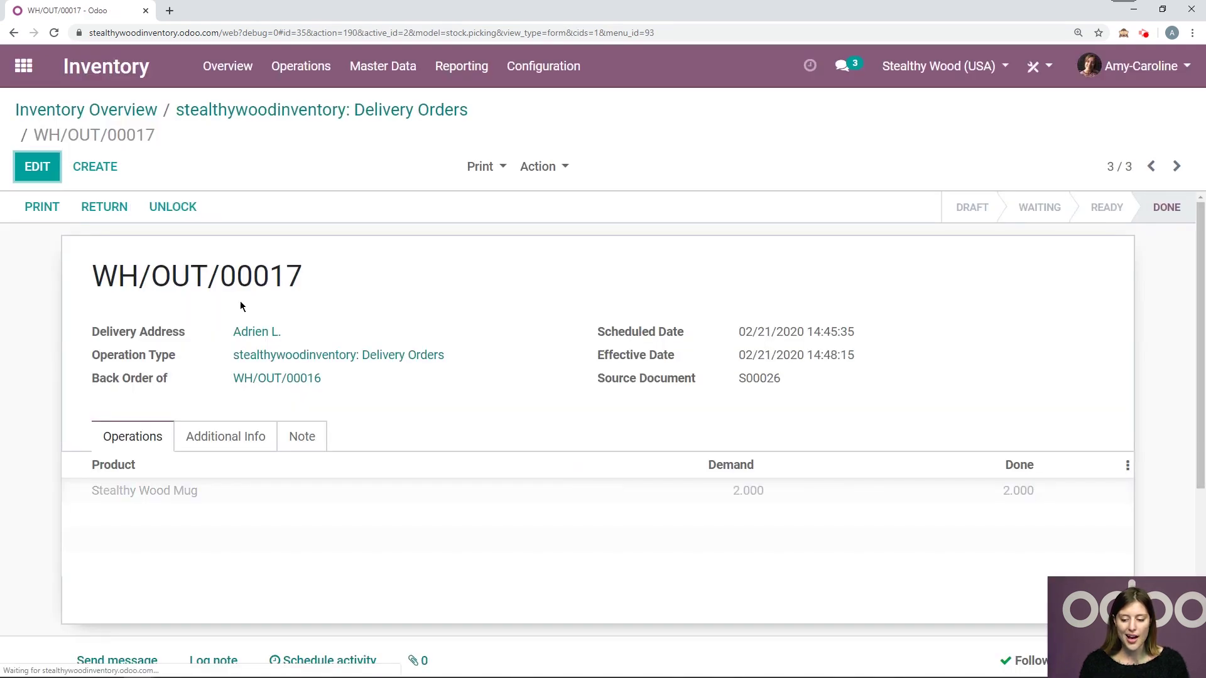